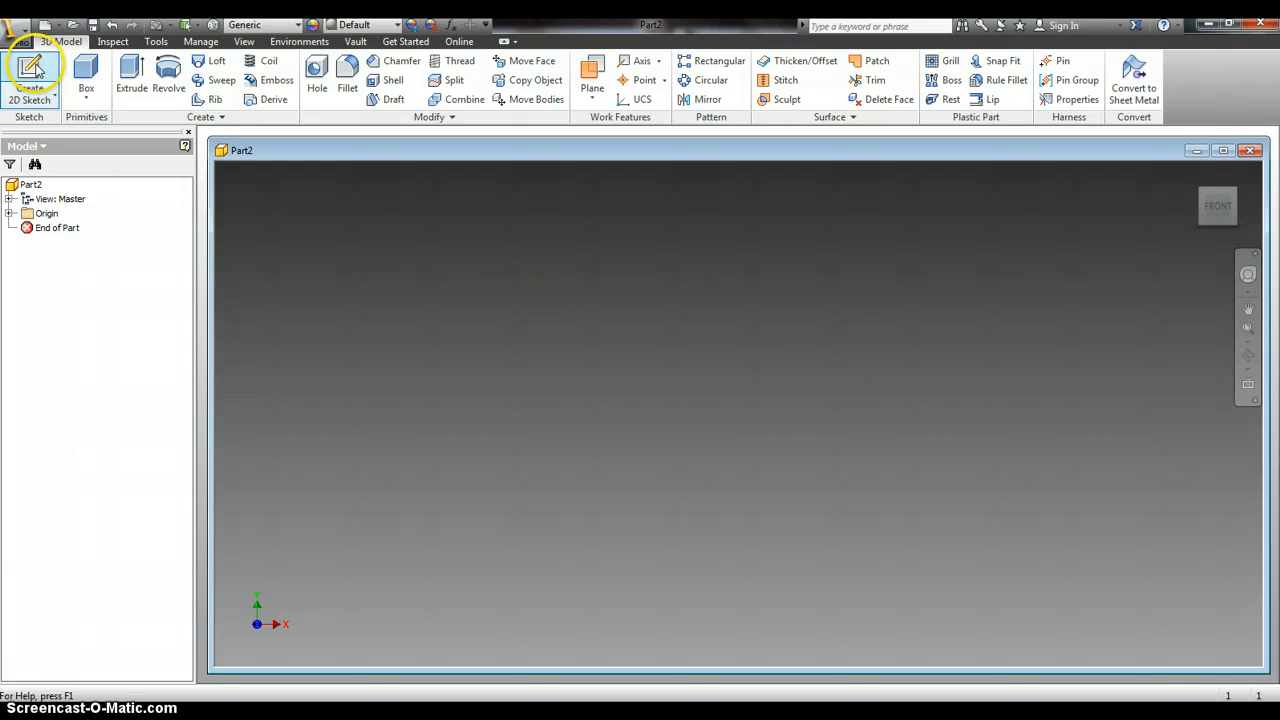
Create a sketch on the front origin plane and draw a rectangle about 0.88 in wide around the origin.
click(36, 68)
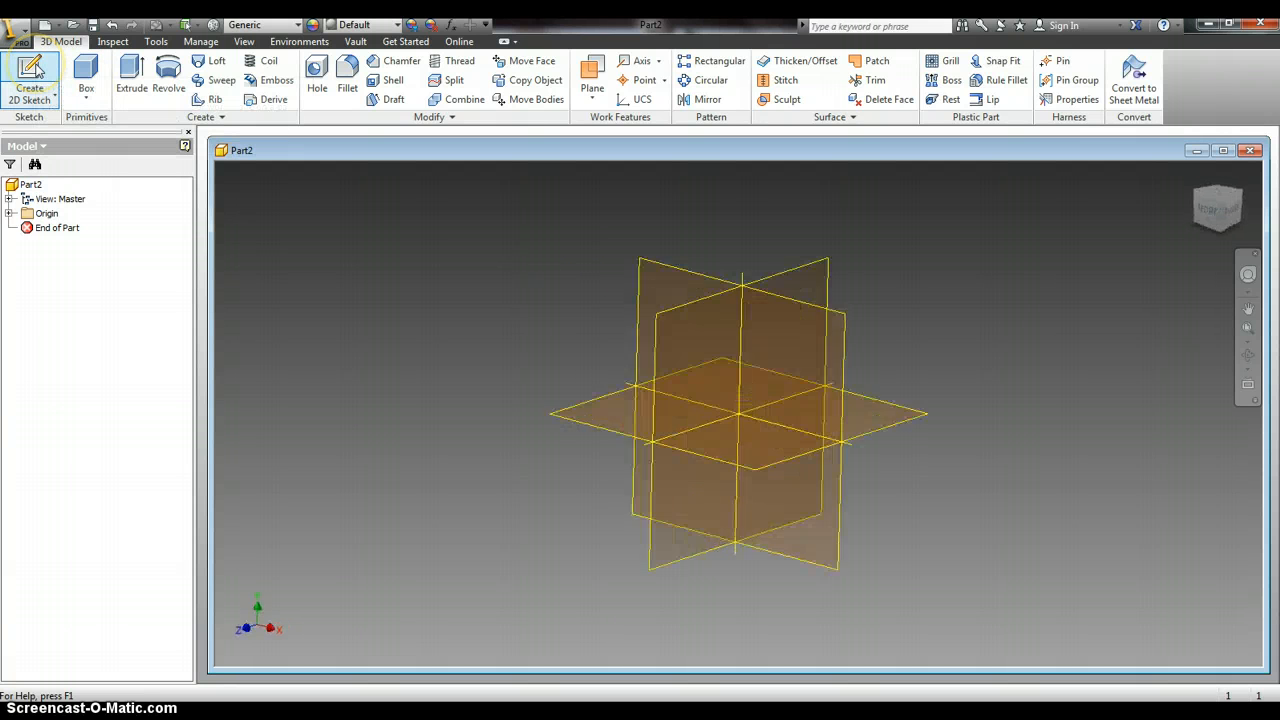
click(810, 412)
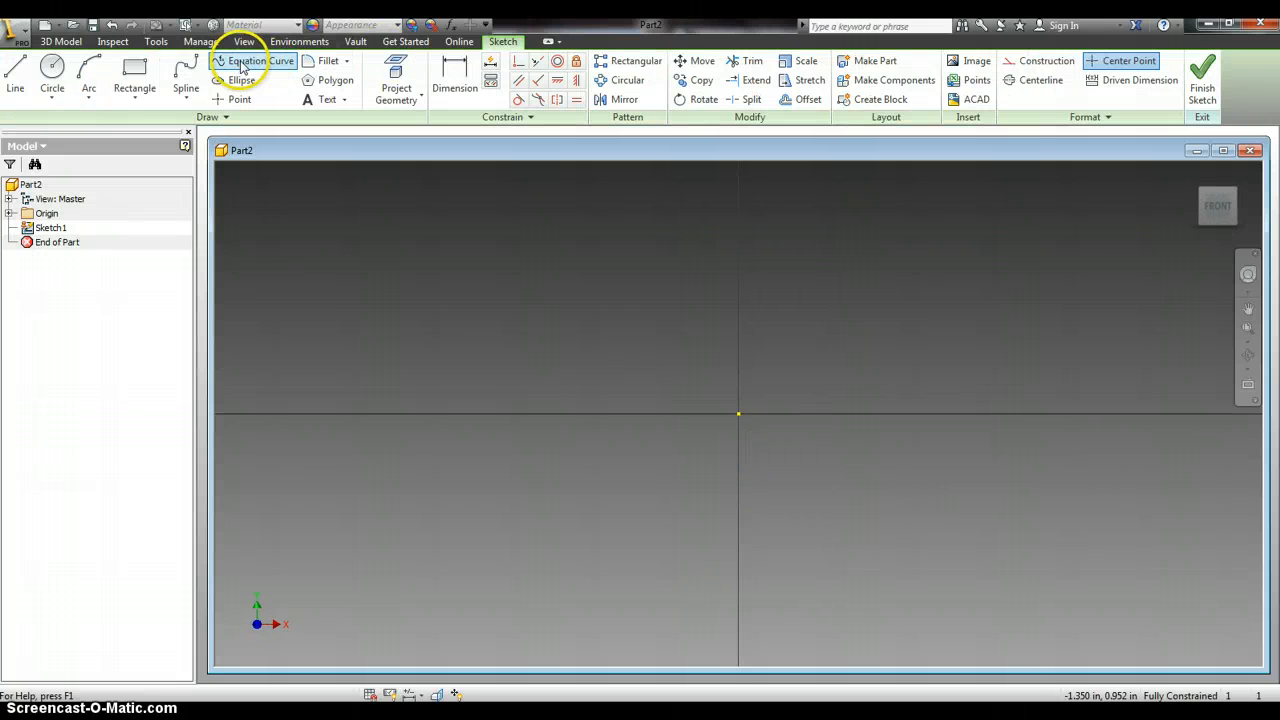
click(135, 68)
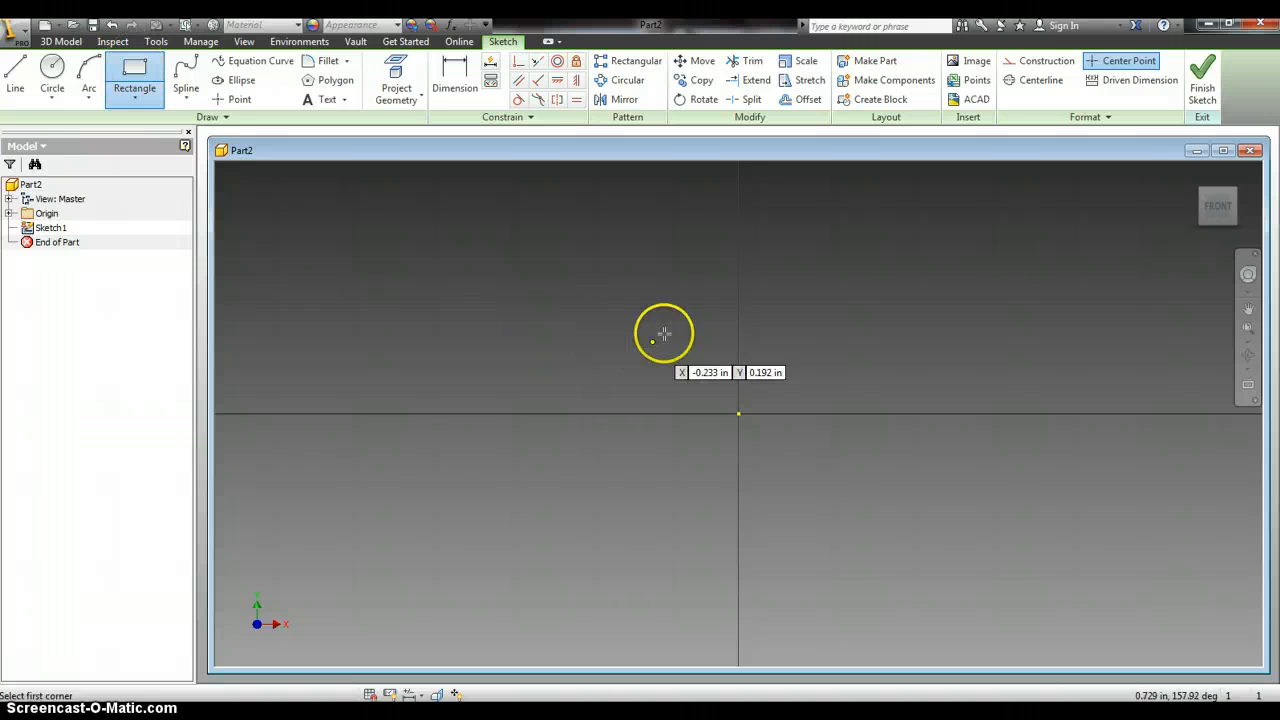
click(617, 322)
click(943, 502)
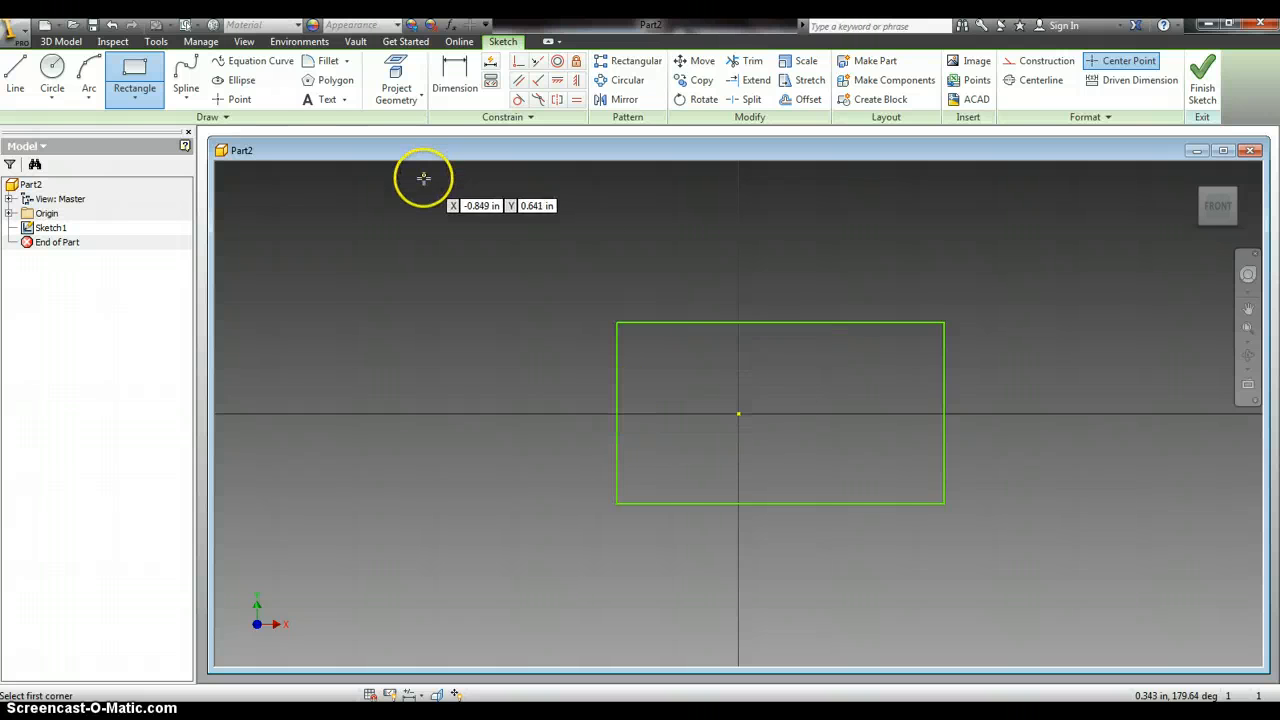
Dimension the rectangle's top edge and set its width to 2 in.
click(460, 76)
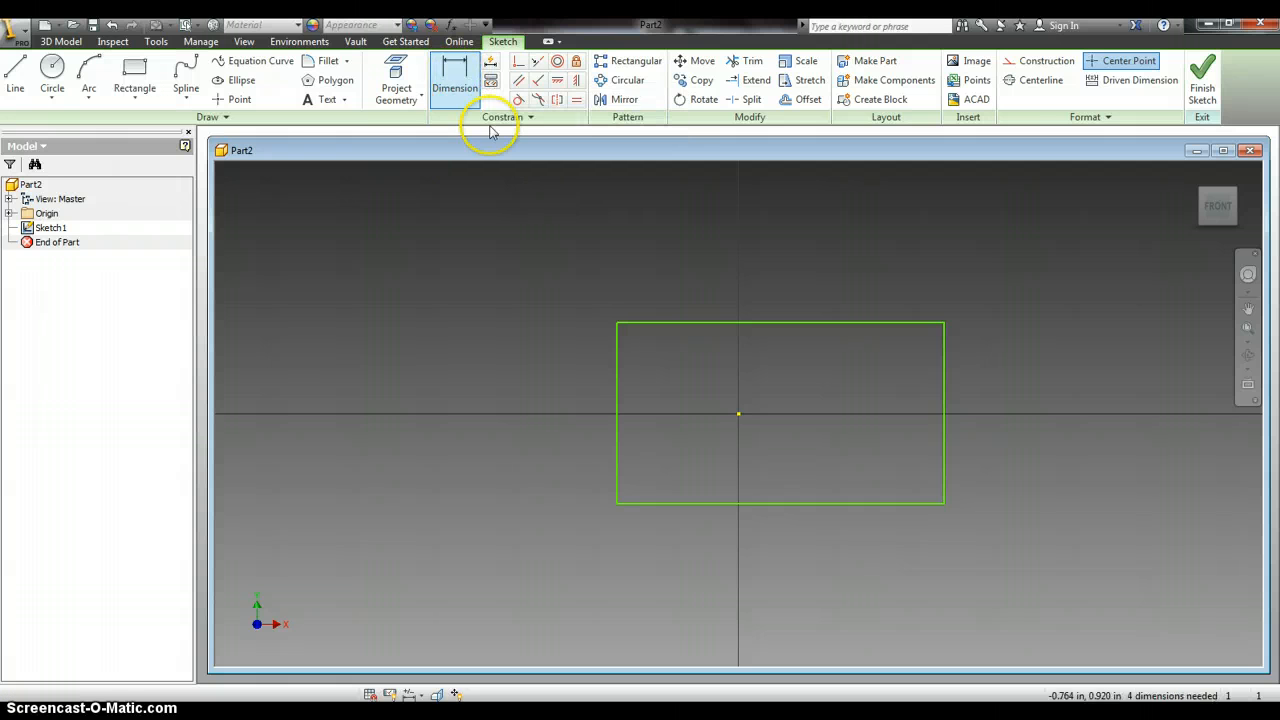
click(749, 324)
click(751, 262)
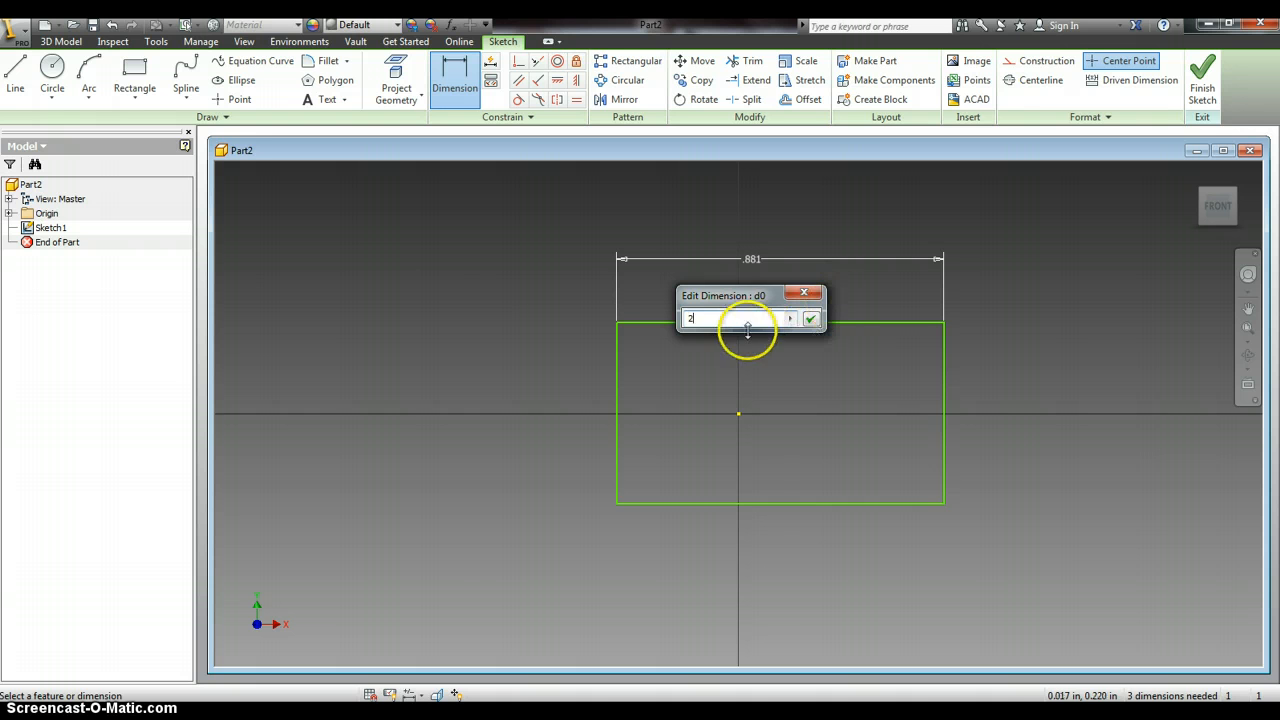
click(811, 318)
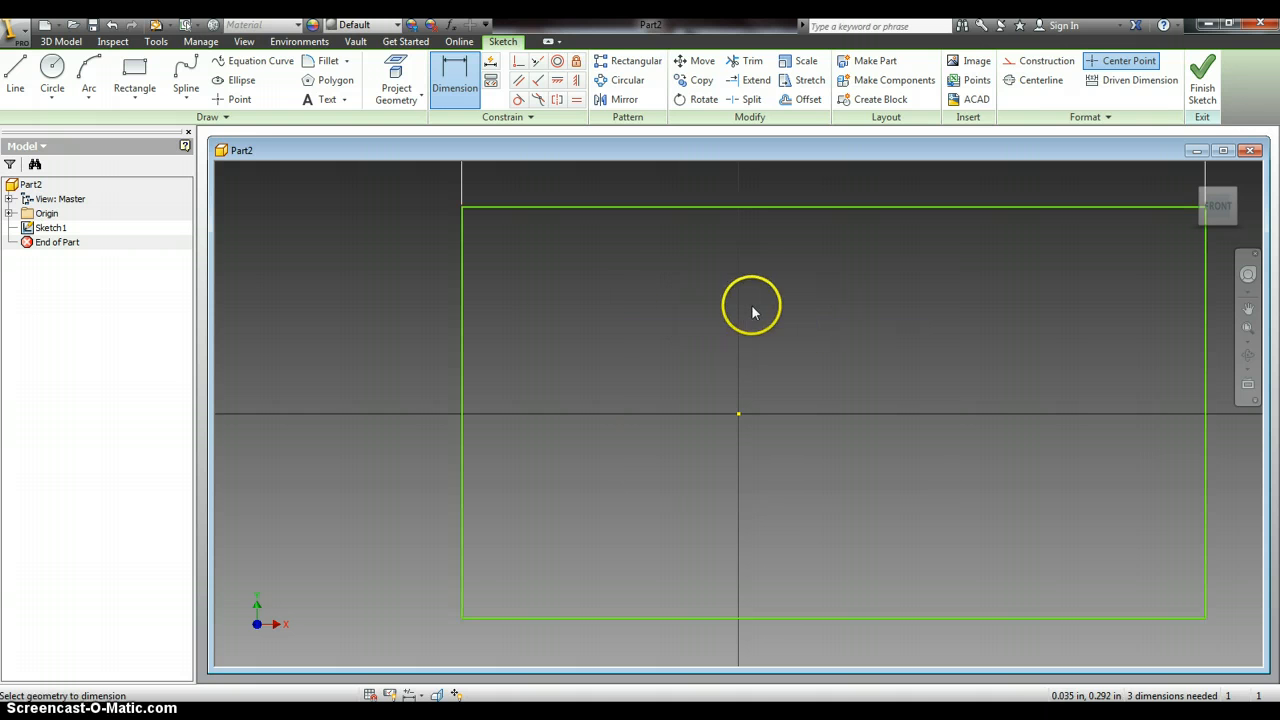
Dimension the rectangle's vertical side, set its height to 1 in, and finish the sketch.
click(462, 388)
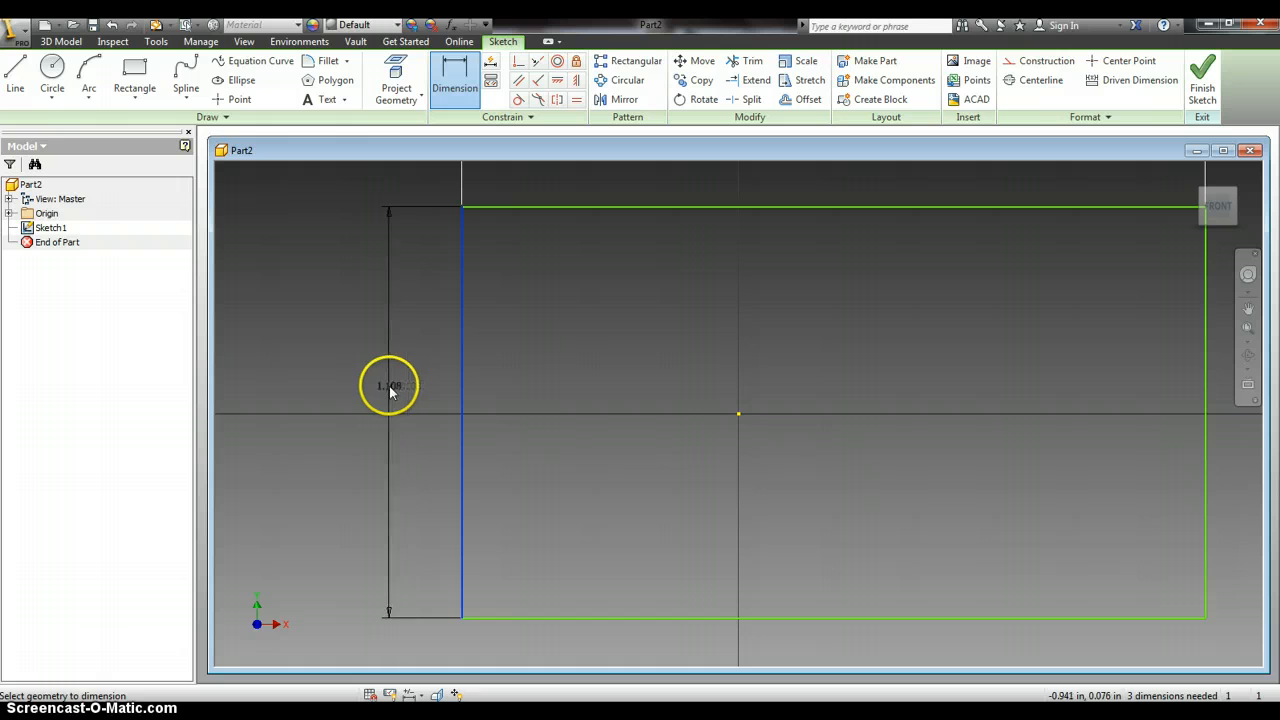
click(391, 386)
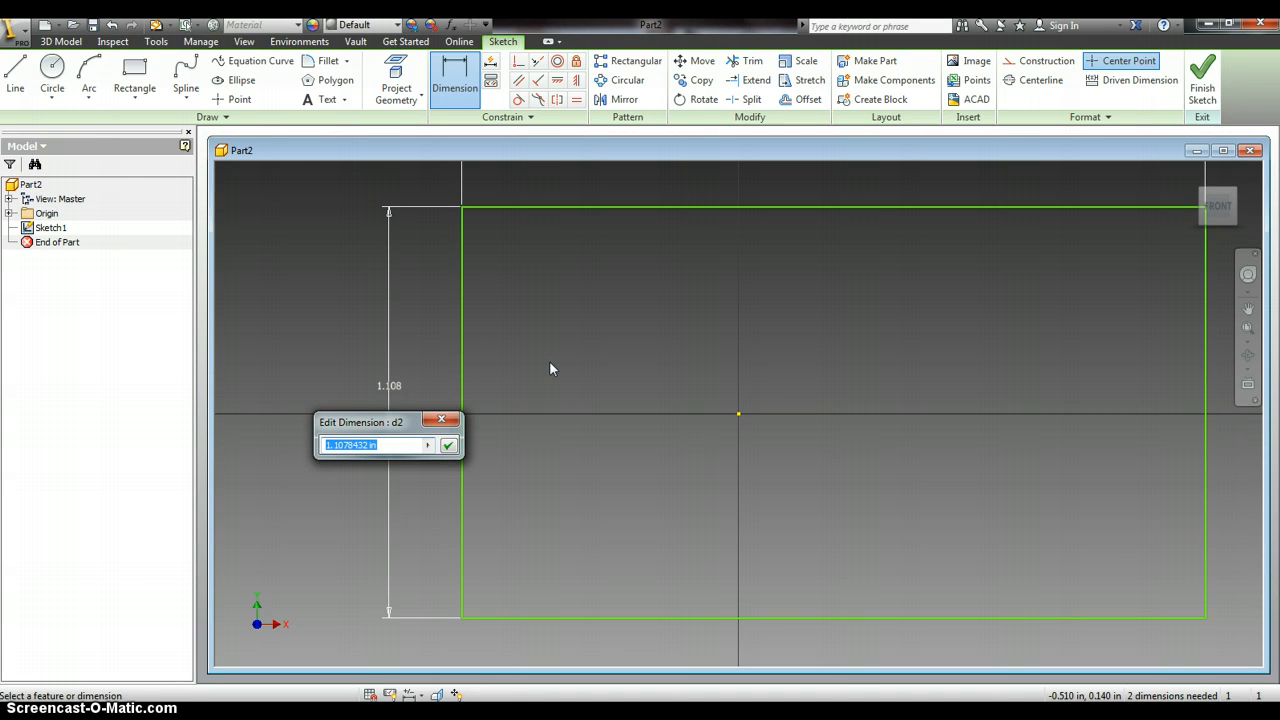
text(1)
click(447, 446)
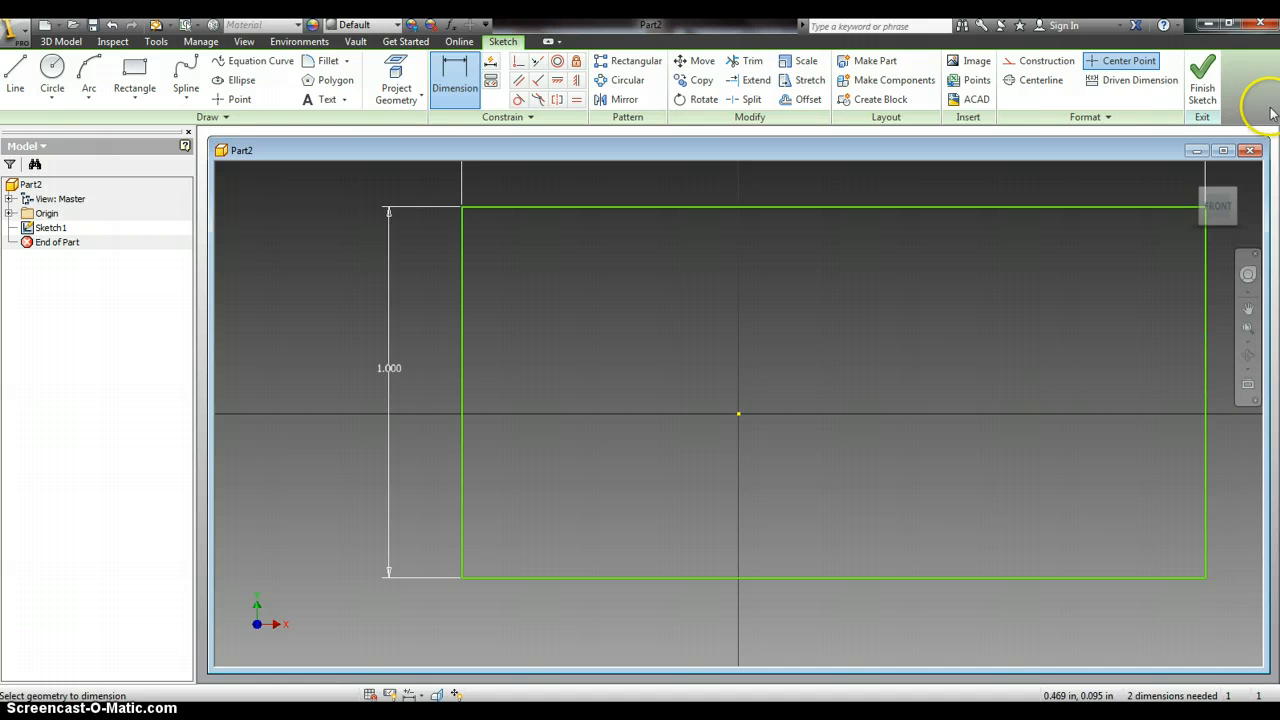
click(1203, 75)
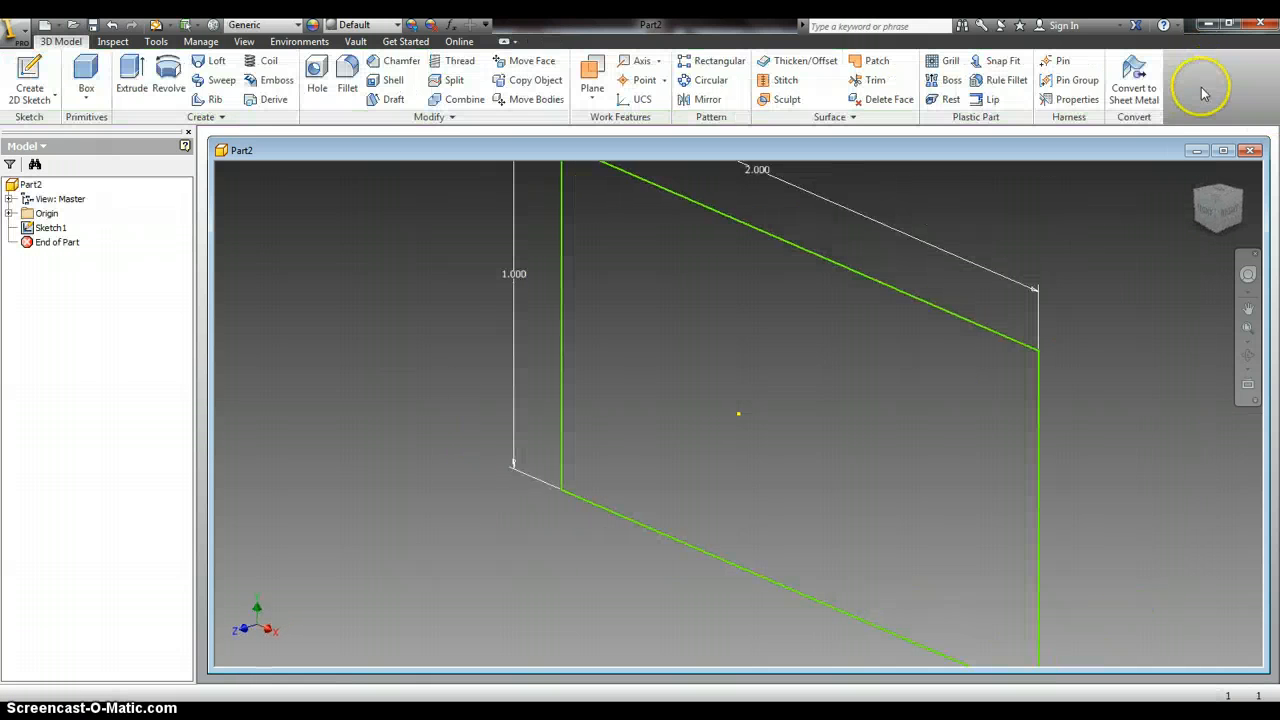
Begin an extrusion of the rectangle profile.
scroll(1113, 297, down, 3)
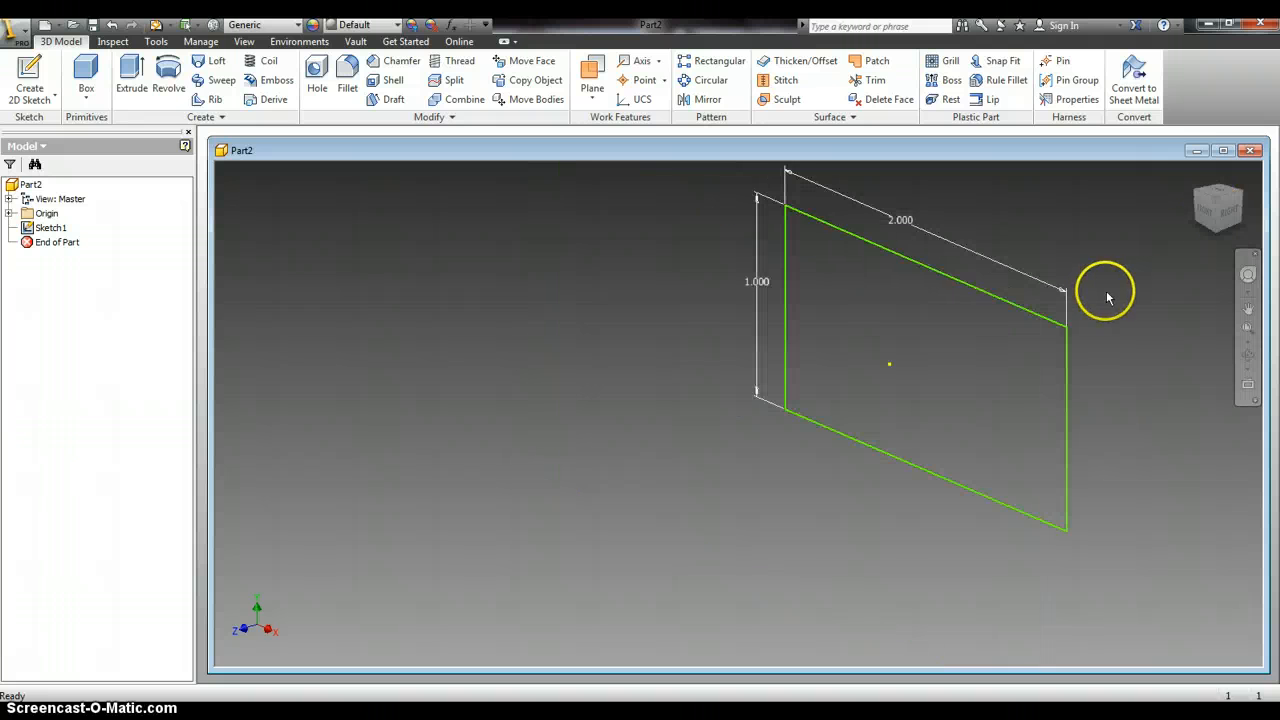
click(1248, 329)
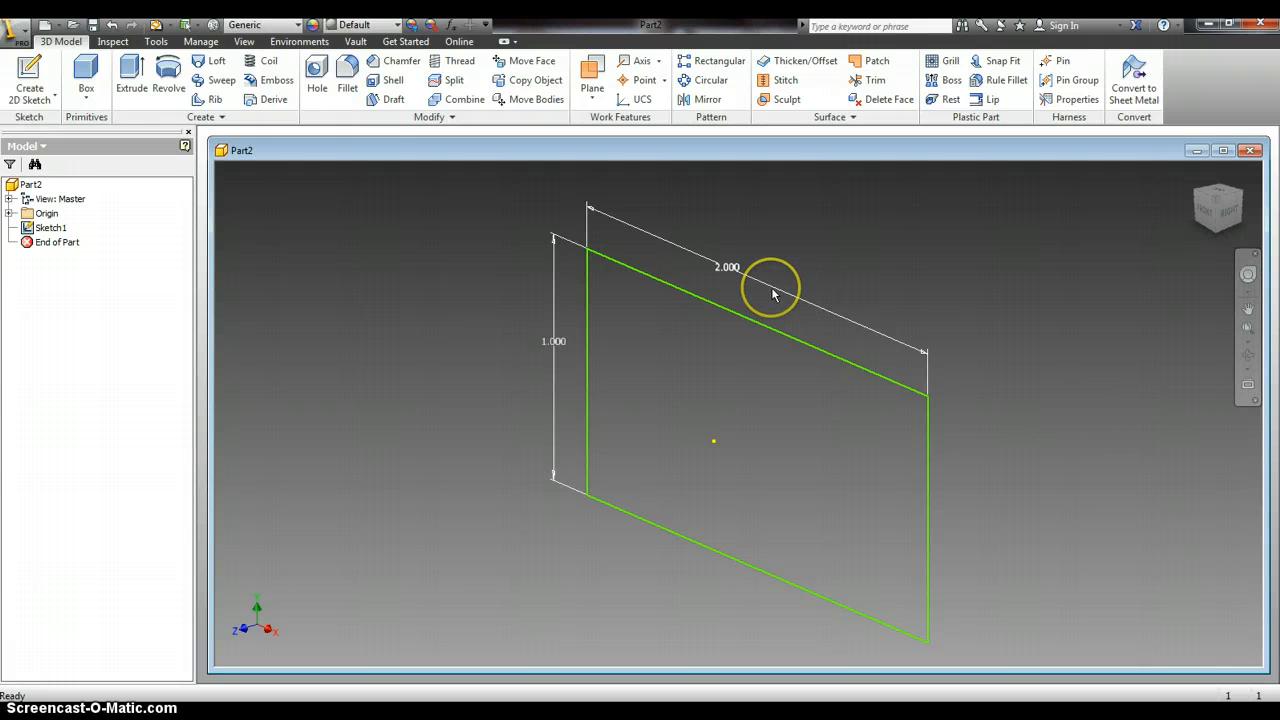
click(130, 75)
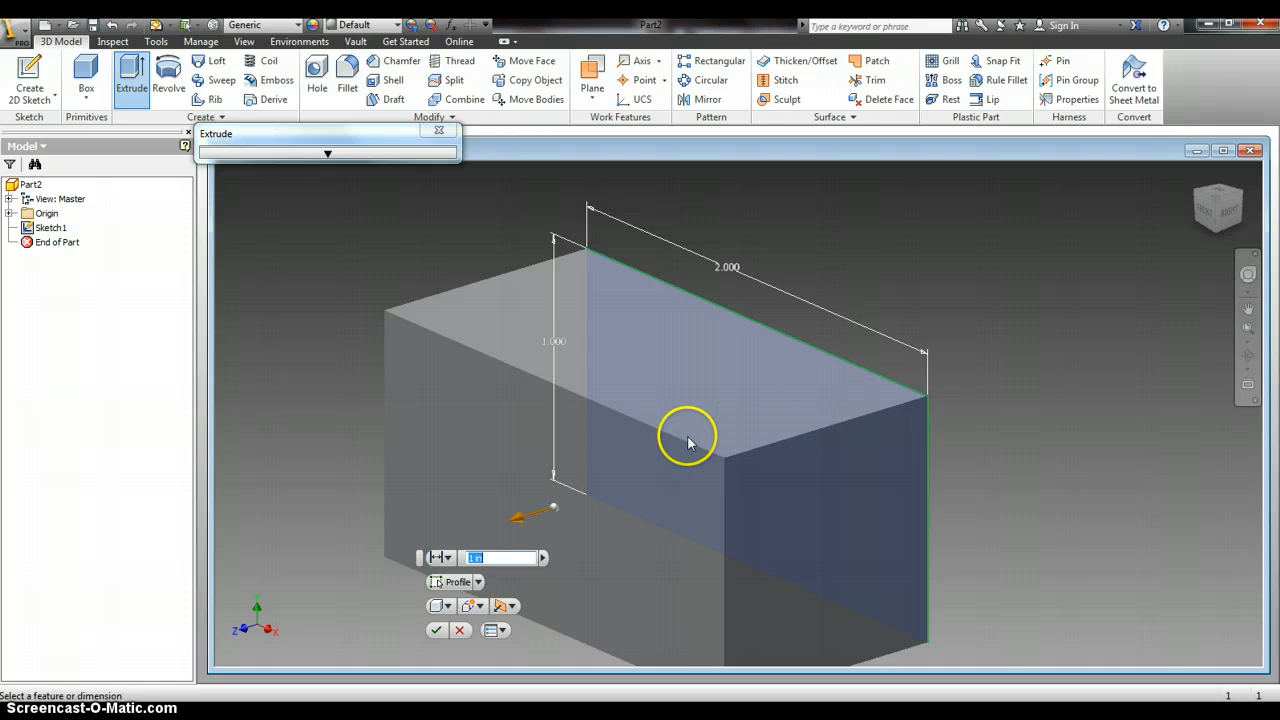
Try the Direction 2, Symmetric, Asymmetric and Direction 1 options on the rectangle's extrusion preview.
click(513, 606)
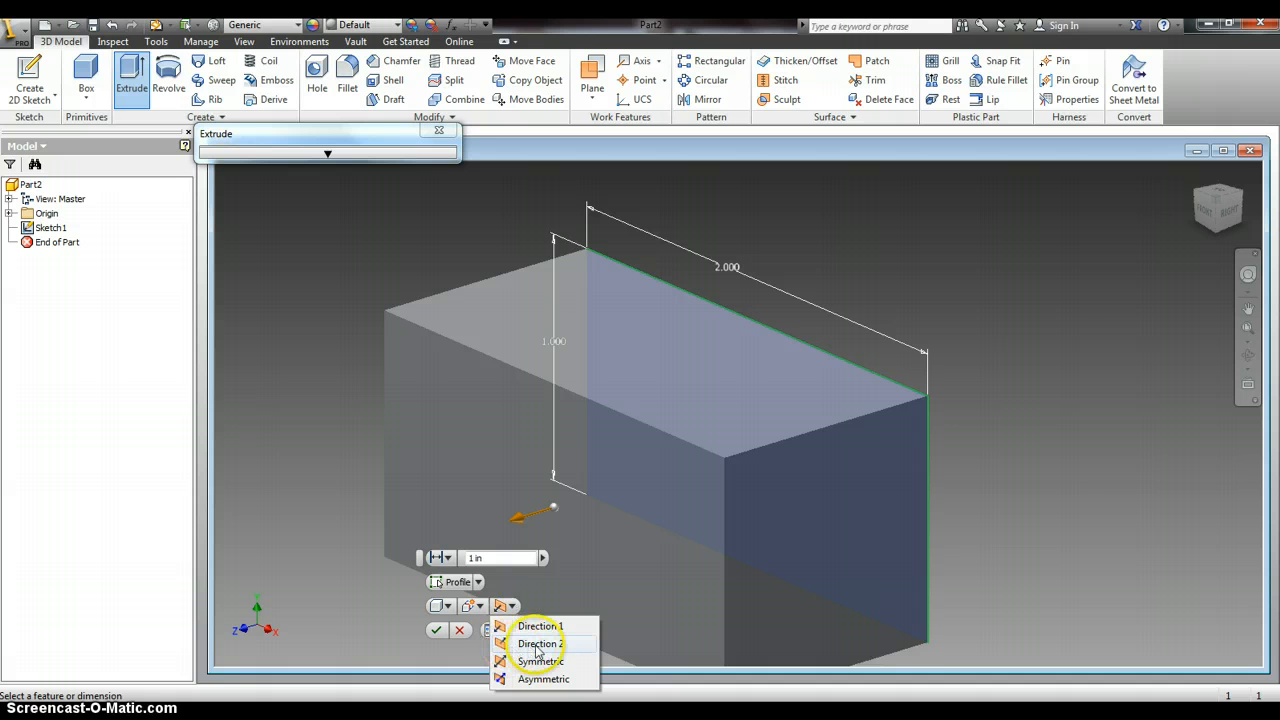
click(538, 646)
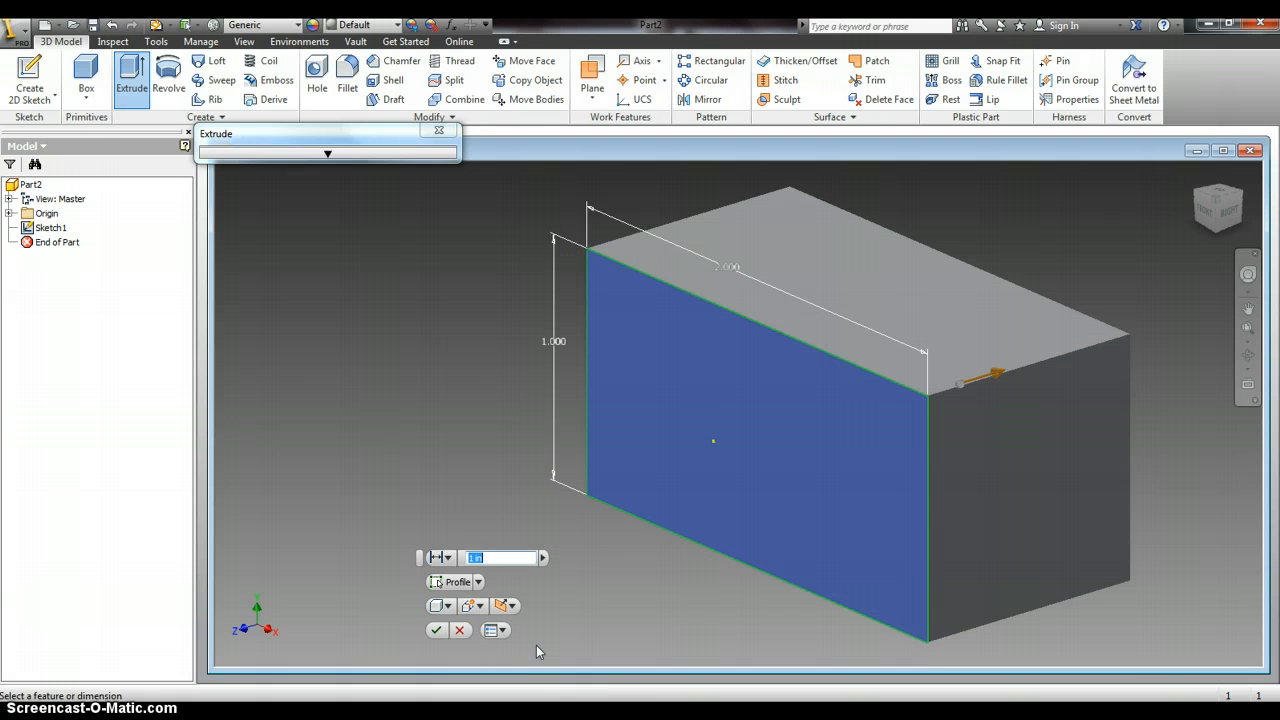
click(533, 557)
click(507, 606)
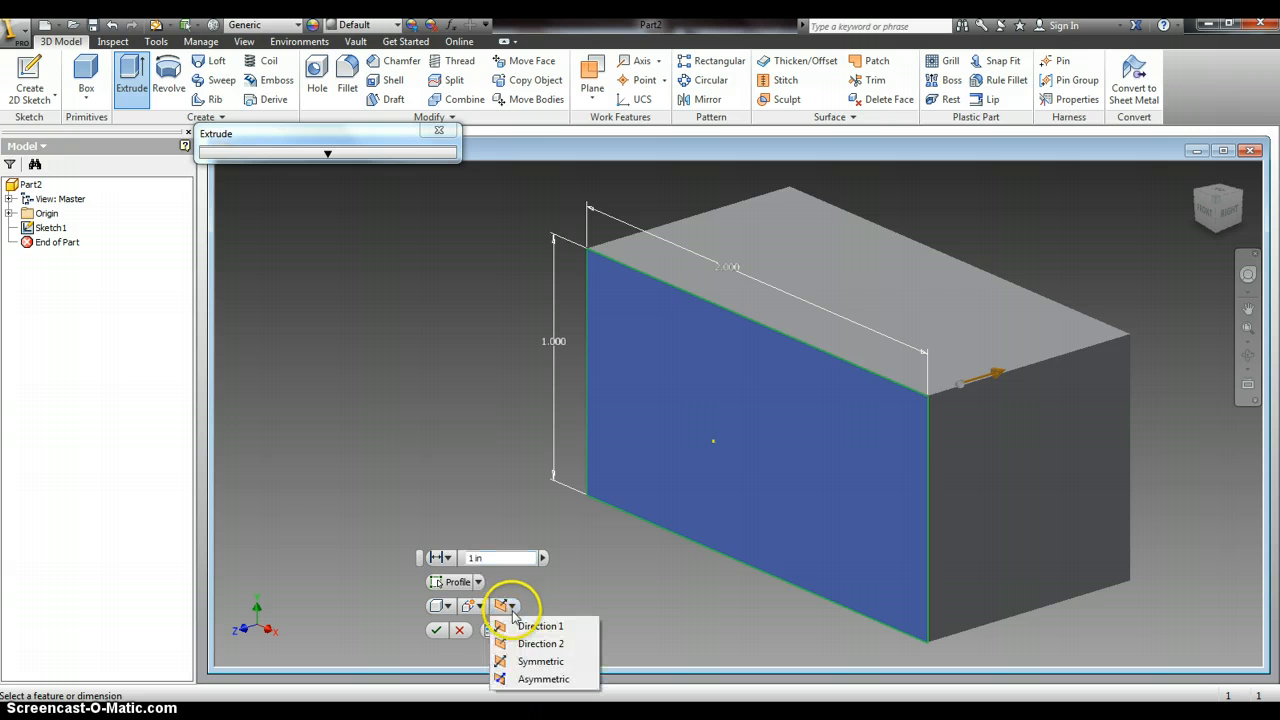
click(542, 662)
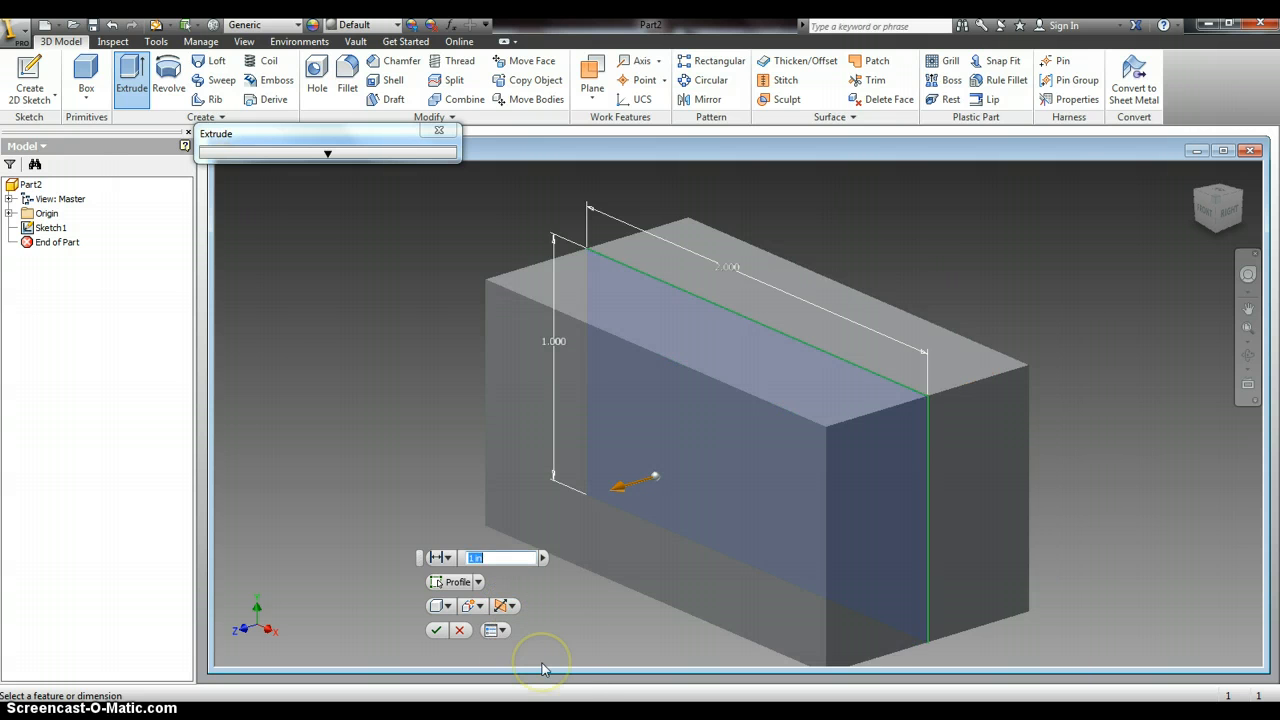
click(507, 606)
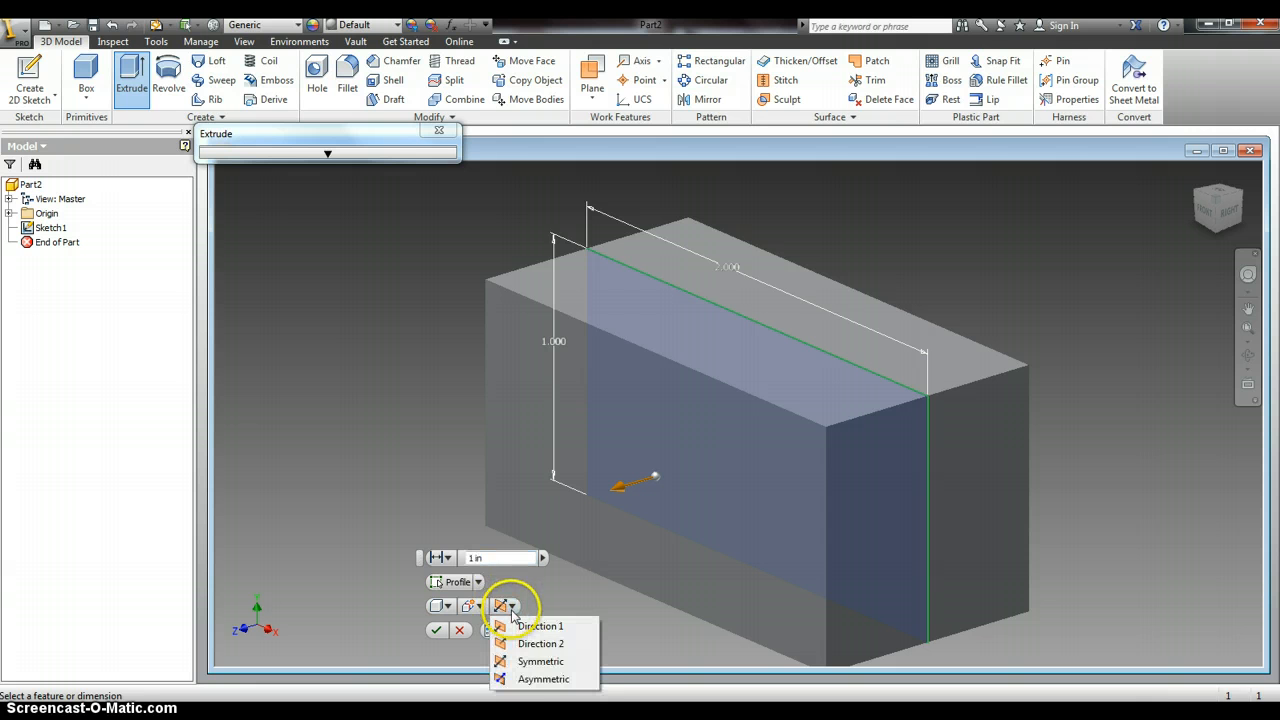
click(557, 684)
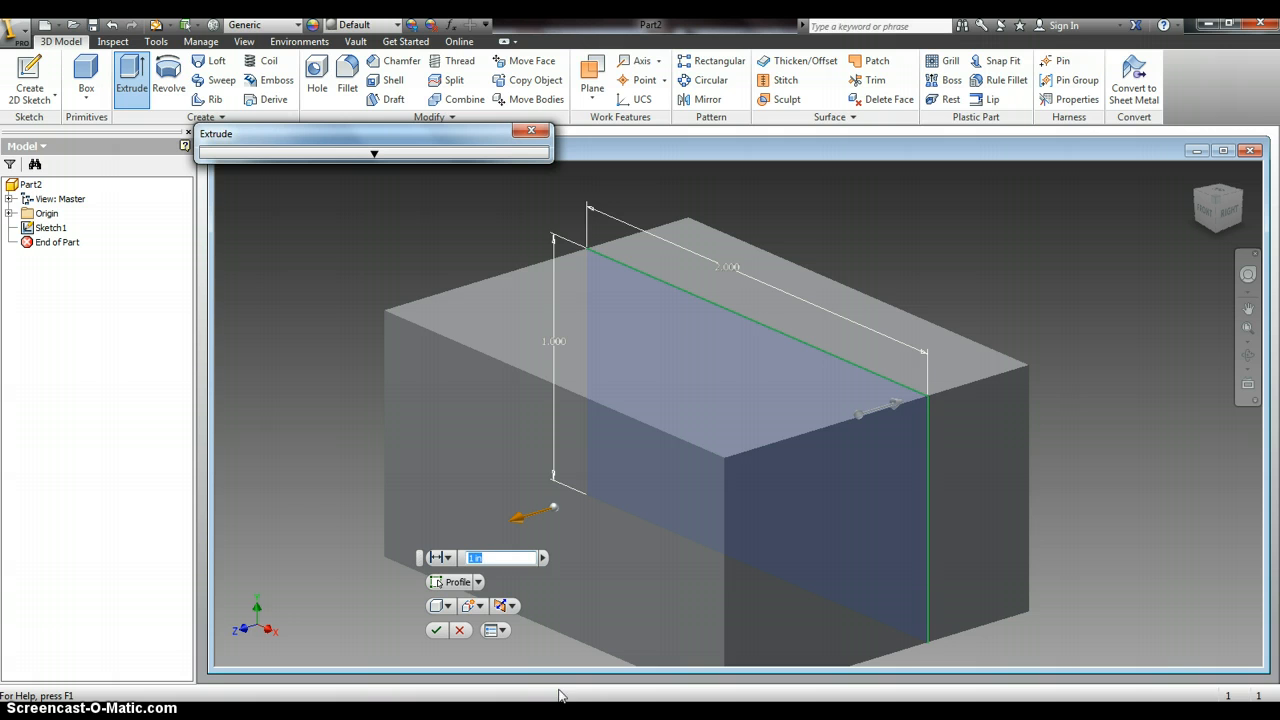
click(507, 606)
click(522, 628)
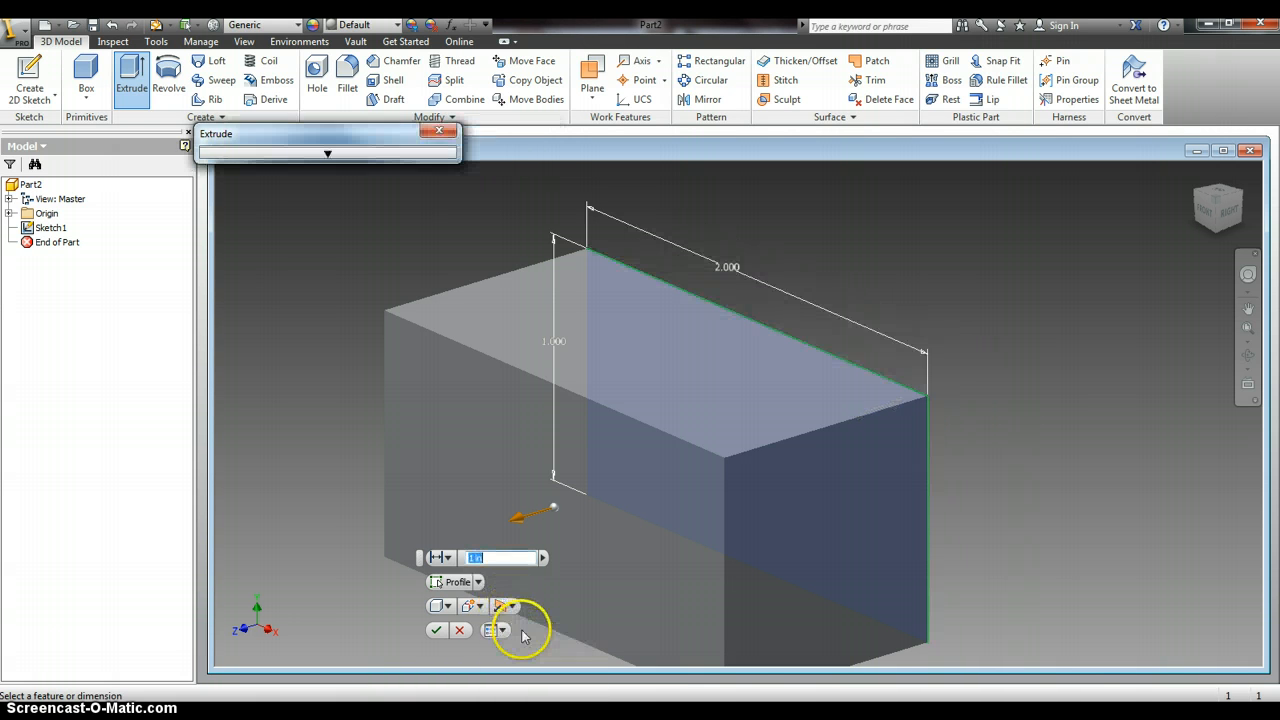
Extrude the rectangle 0.5 in using Direction 2.
click(510, 606)
click(540, 643)
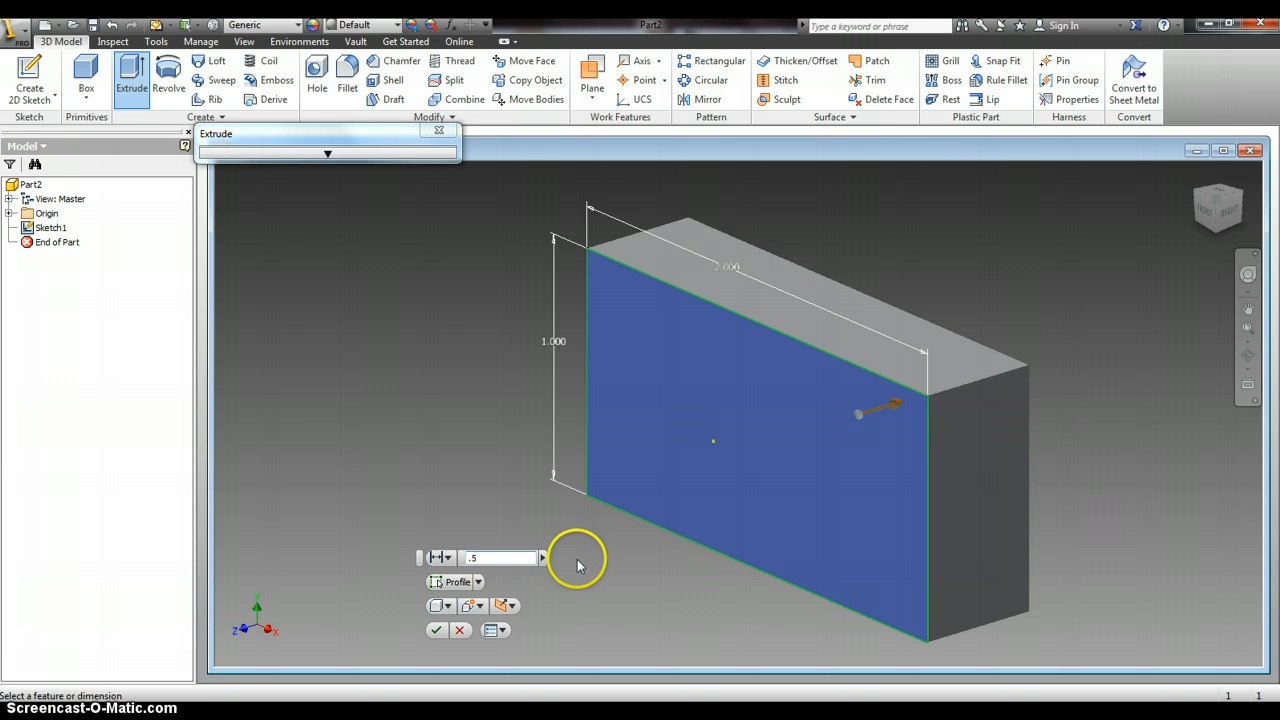
click(440, 629)
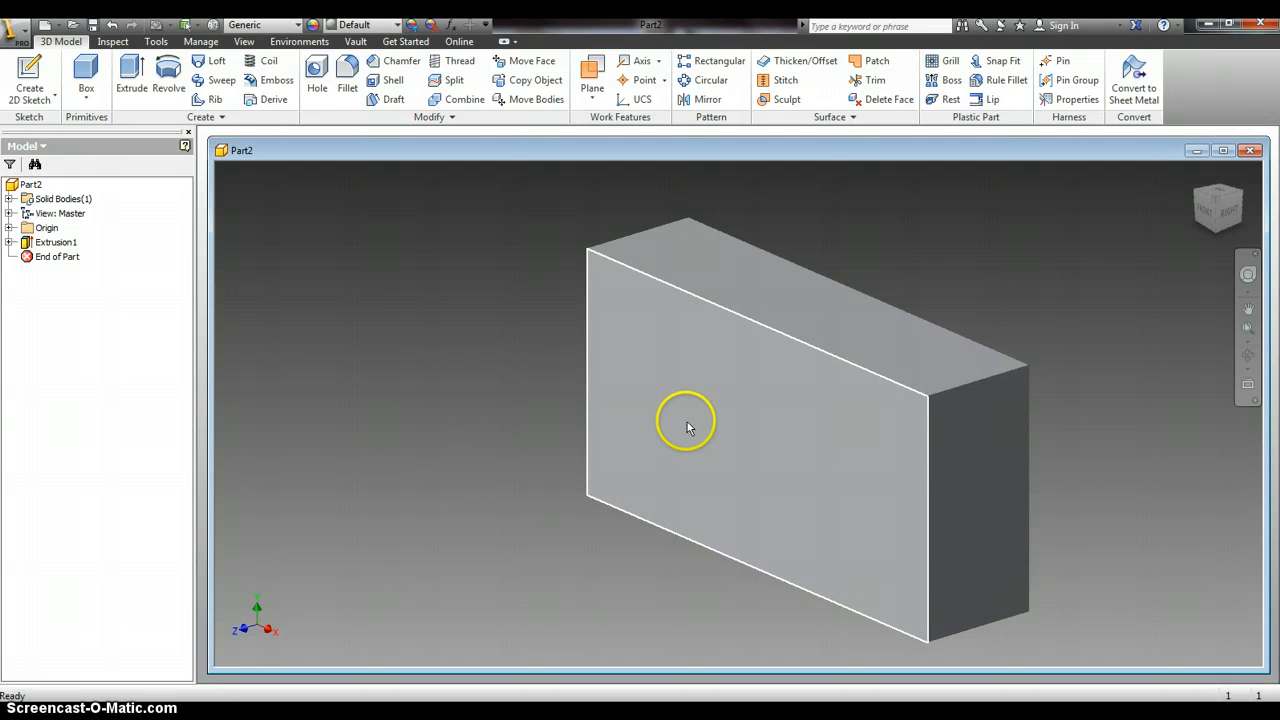
Sketch a diagonal line across the upper-right corner of the block's front face, about 0.72 in along the top edge and 0.35 in down the side.
click(760, 418)
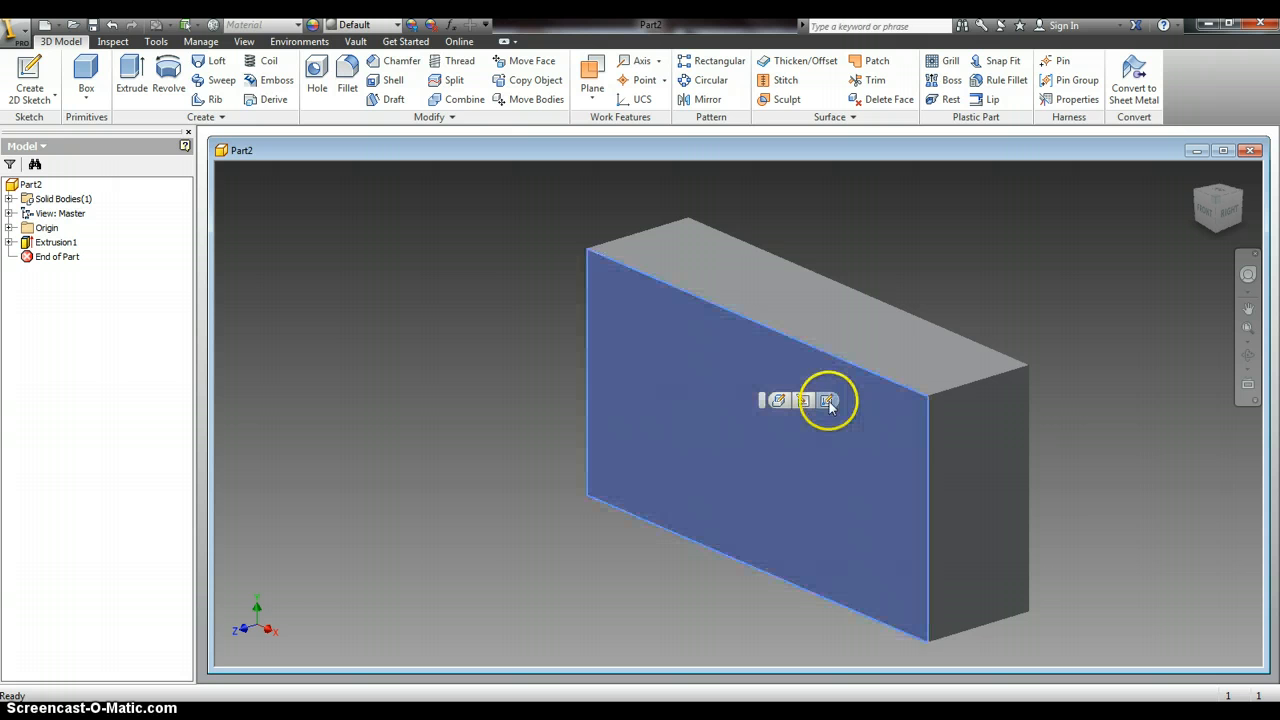
click(827, 401)
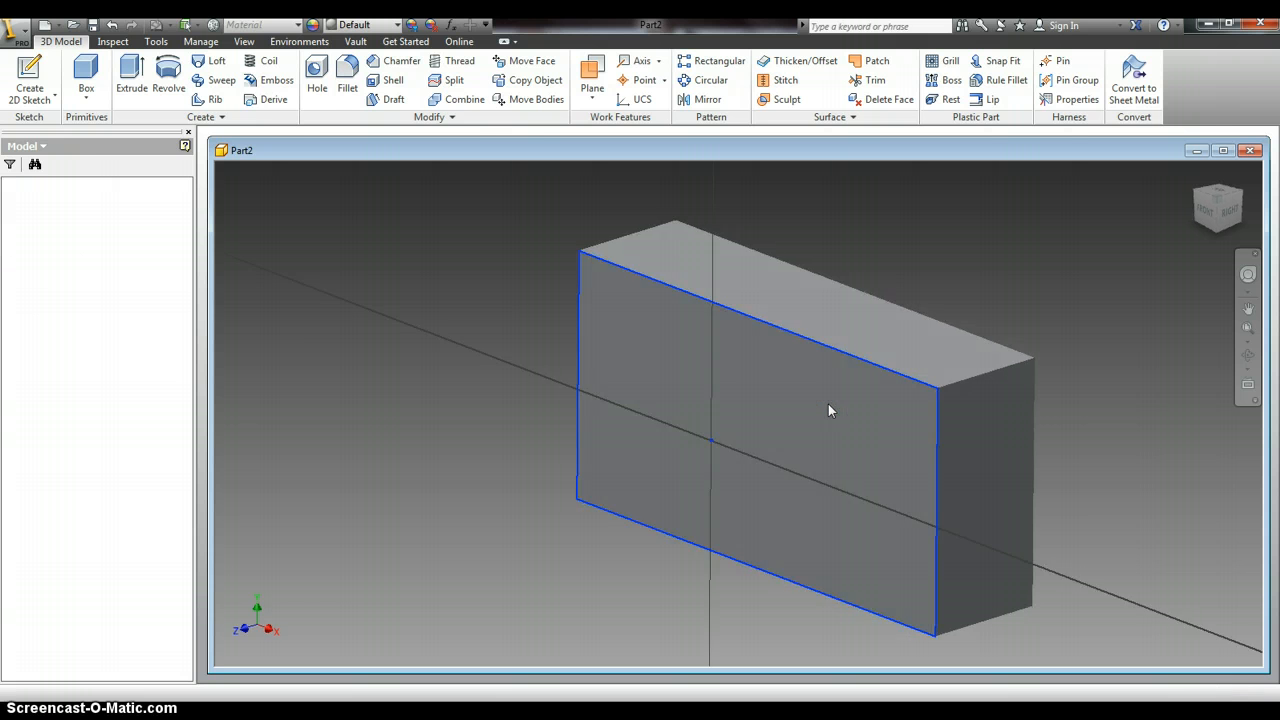
click(904, 452)
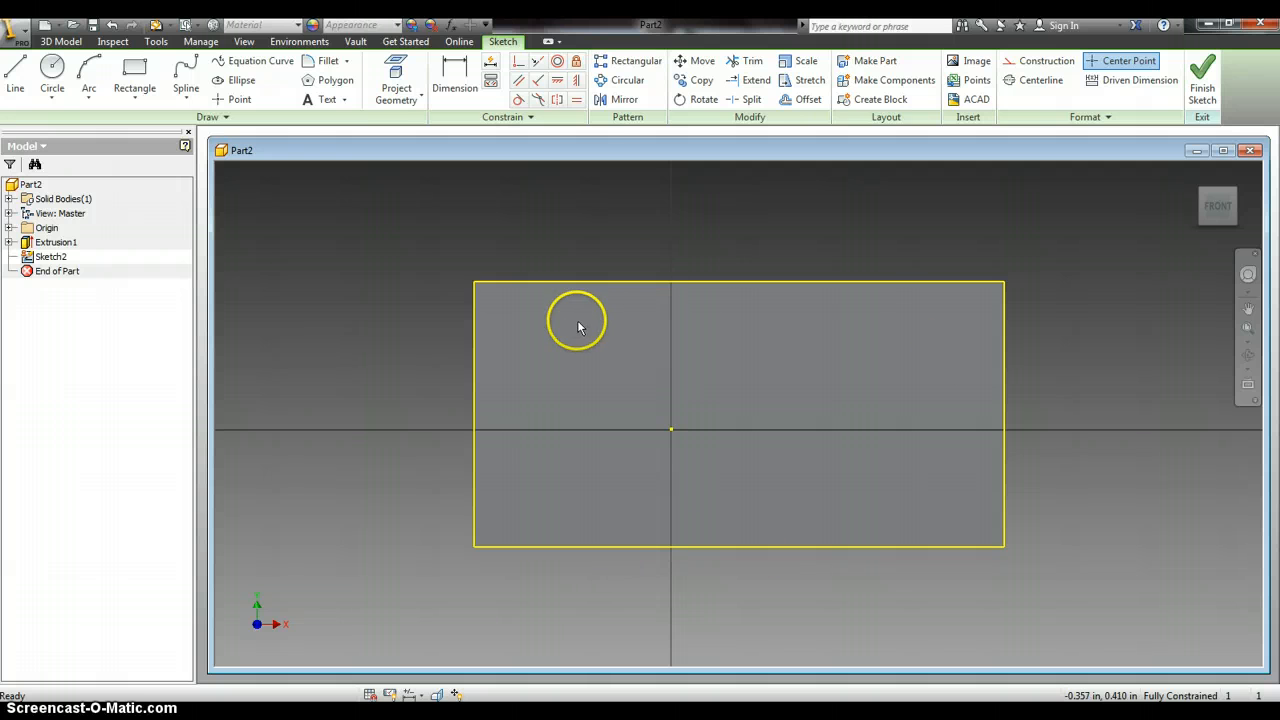
click(10, 84)
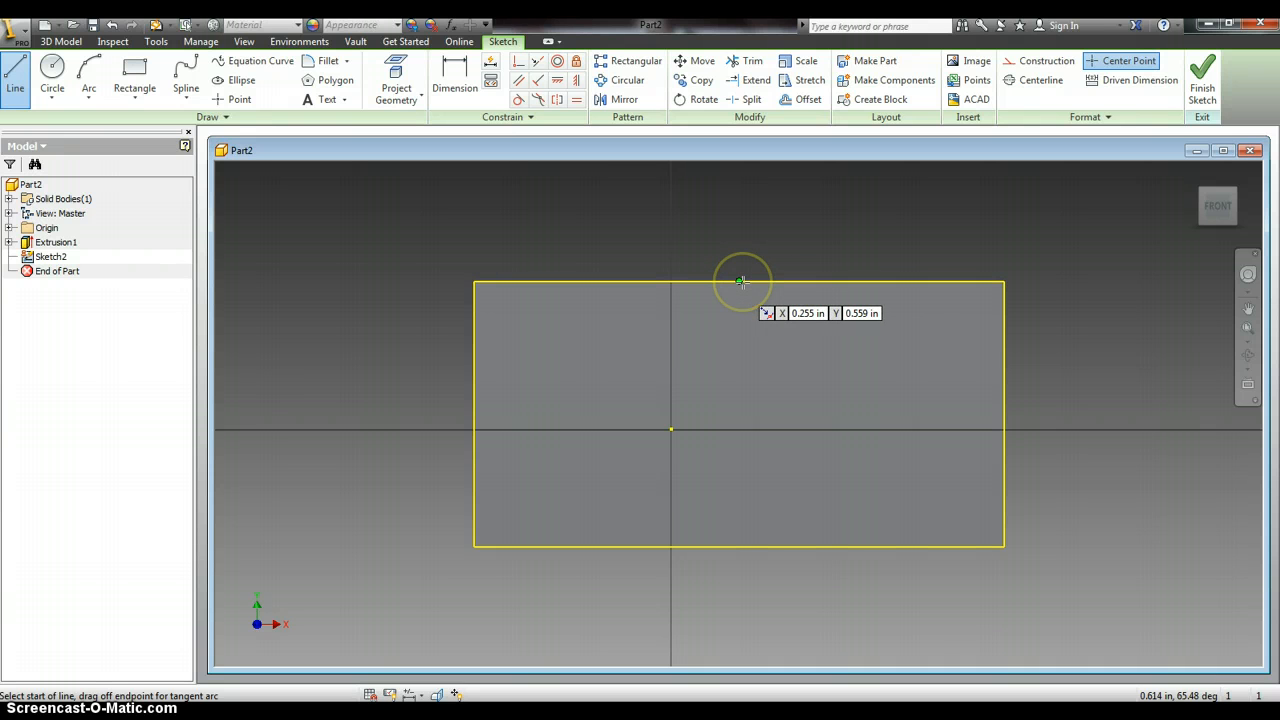
click(811, 283)
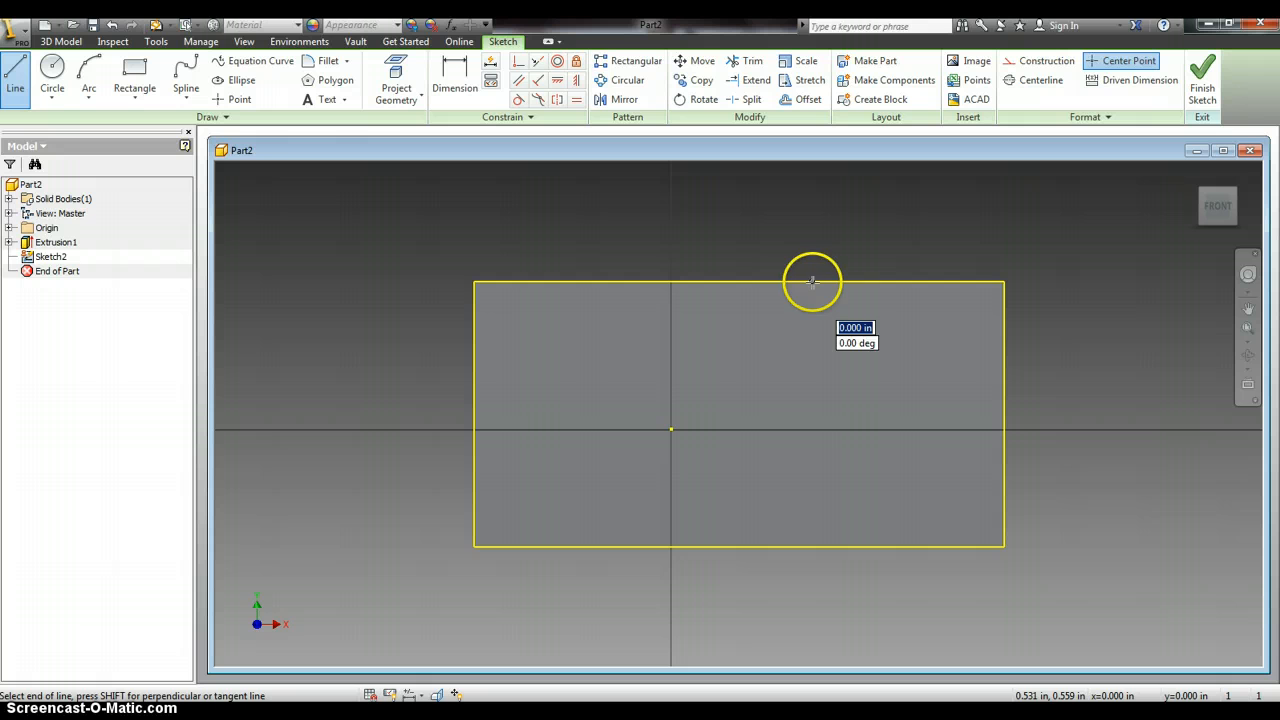
double_click(1003, 372)
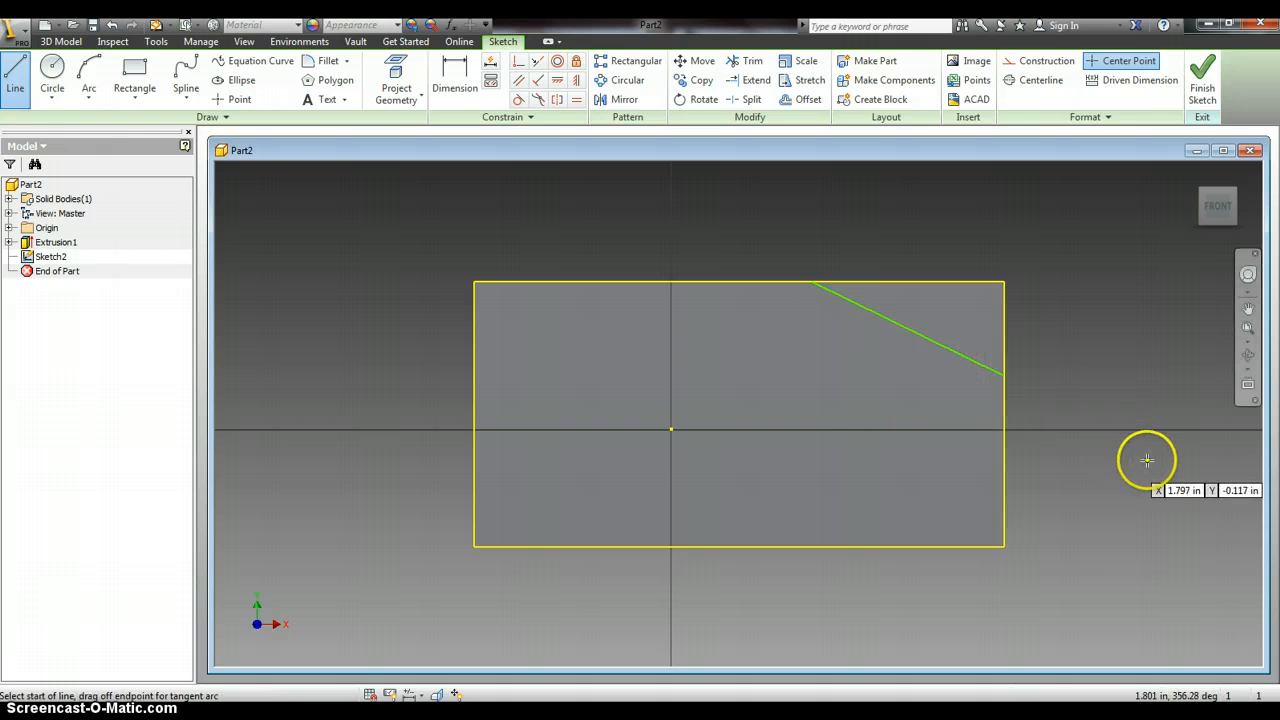
Dimension the horizontal distance from the face's upper-right corner to the diagonal line's top endpoint as 0.5 in.
click(452, 68)
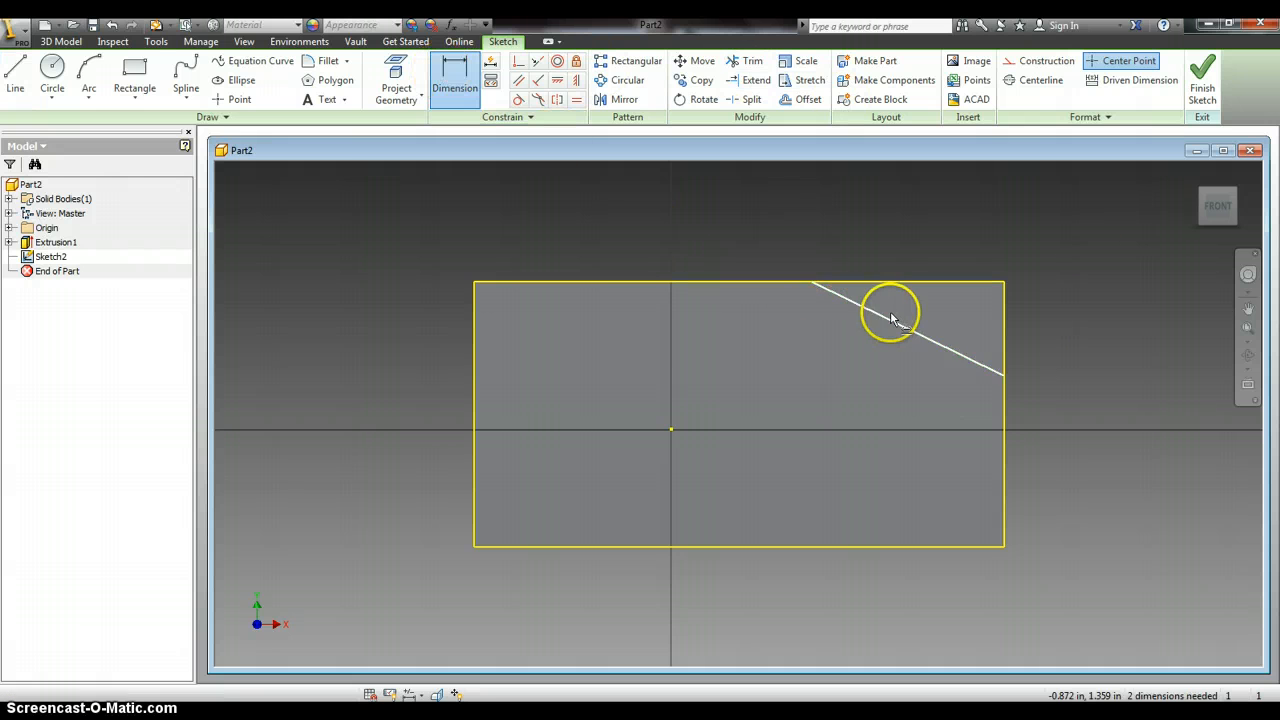
click(1005, 283)
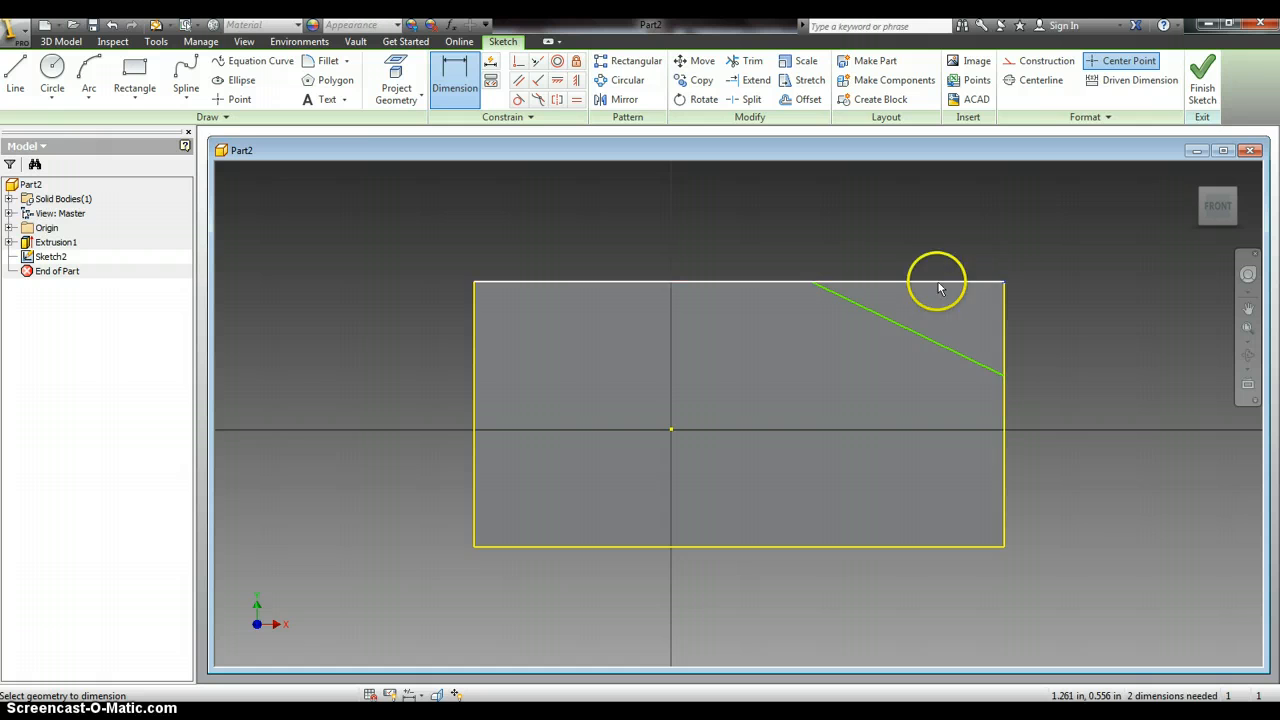
click(812, 286)
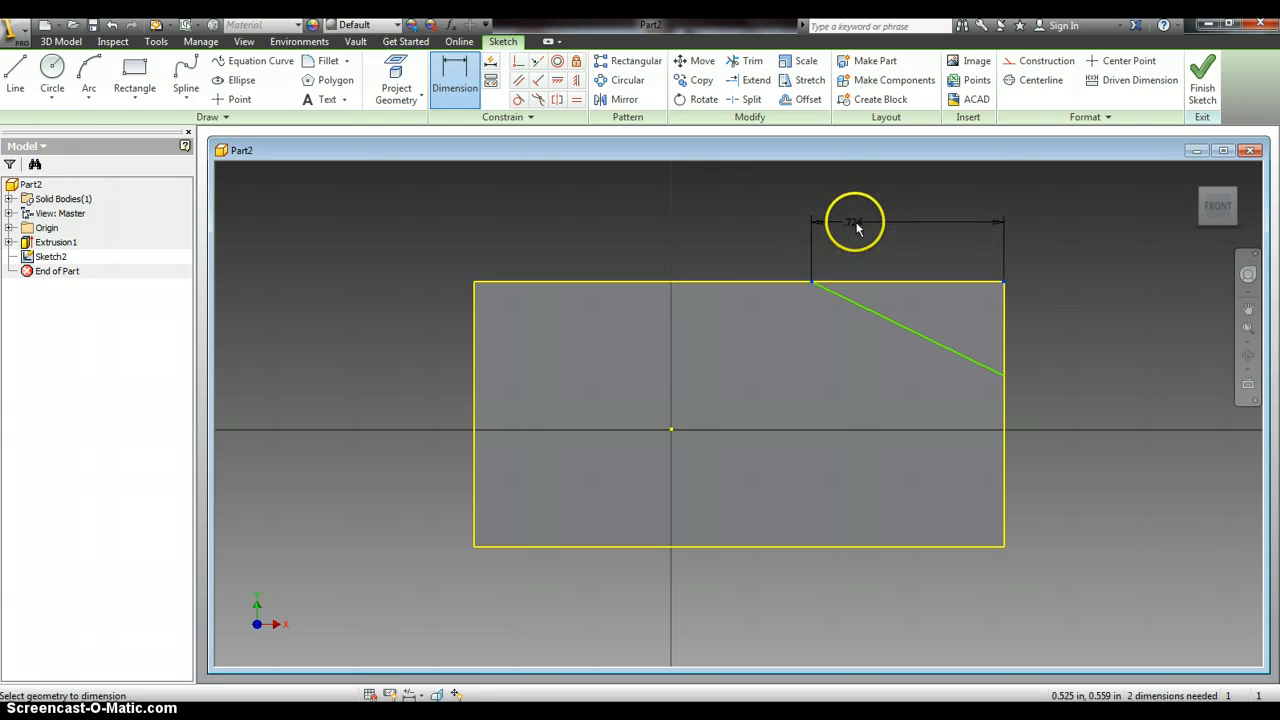
click(905, 260)
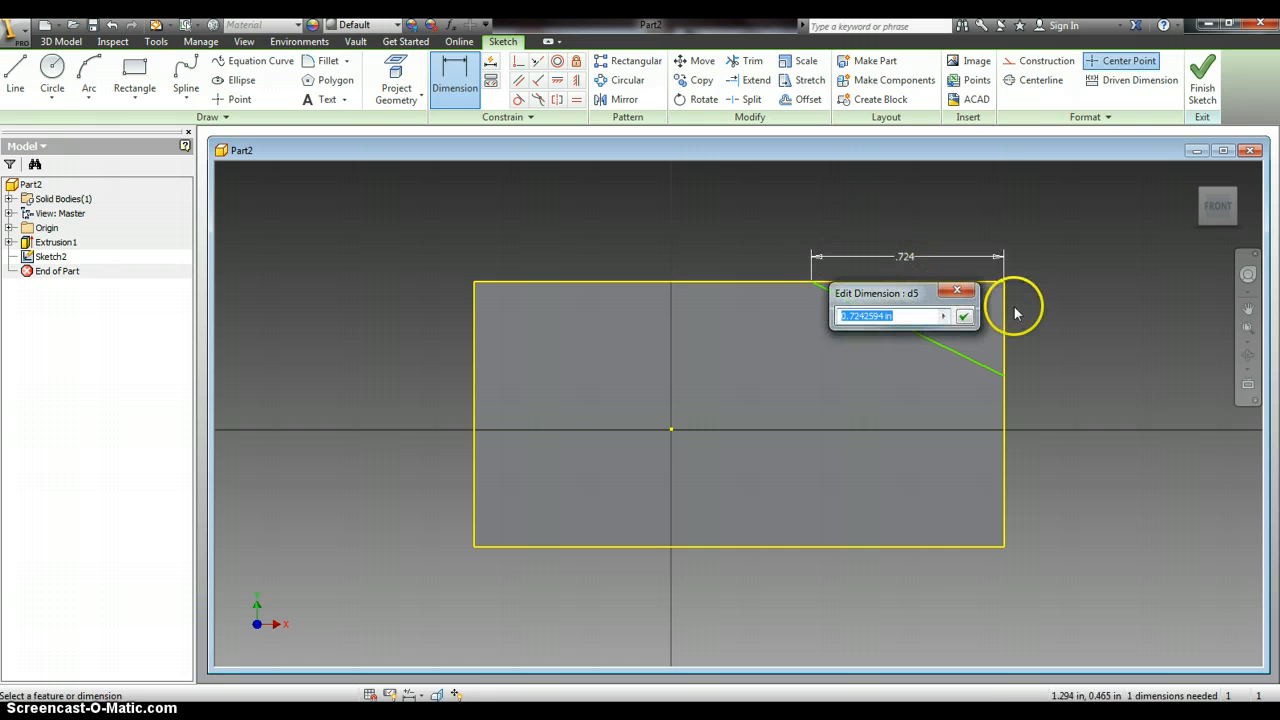
text(.5)
click(964, 316)
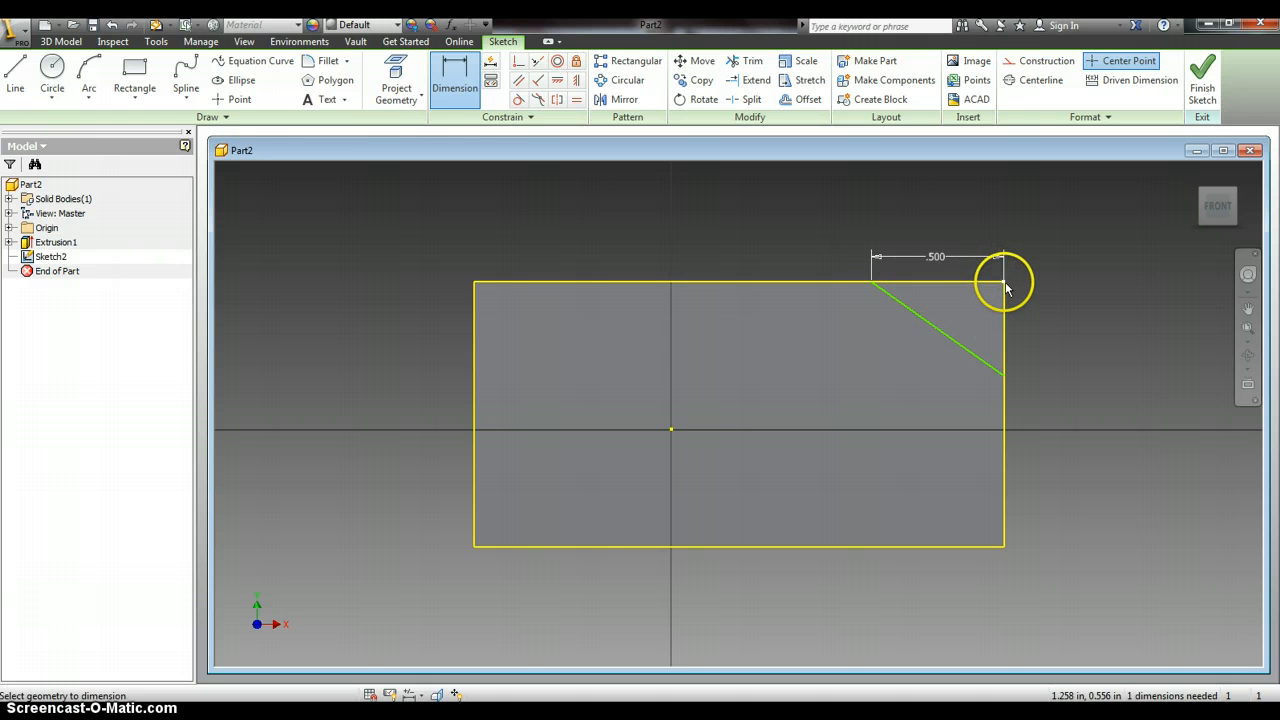
Dimension the vertical distance from the face's upper-right corner to the diagonal's lower endpoint as 0.5 in and finish the sketch.
click(1005, 378)
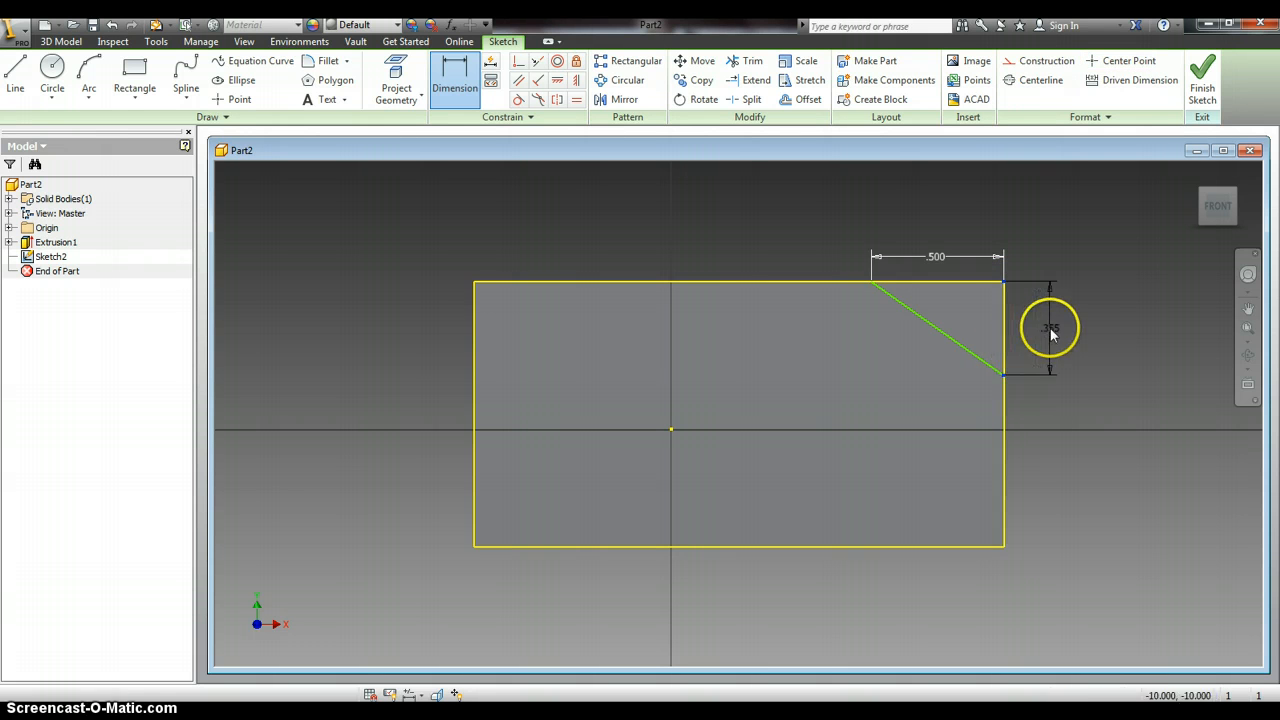
click(1051, 331)
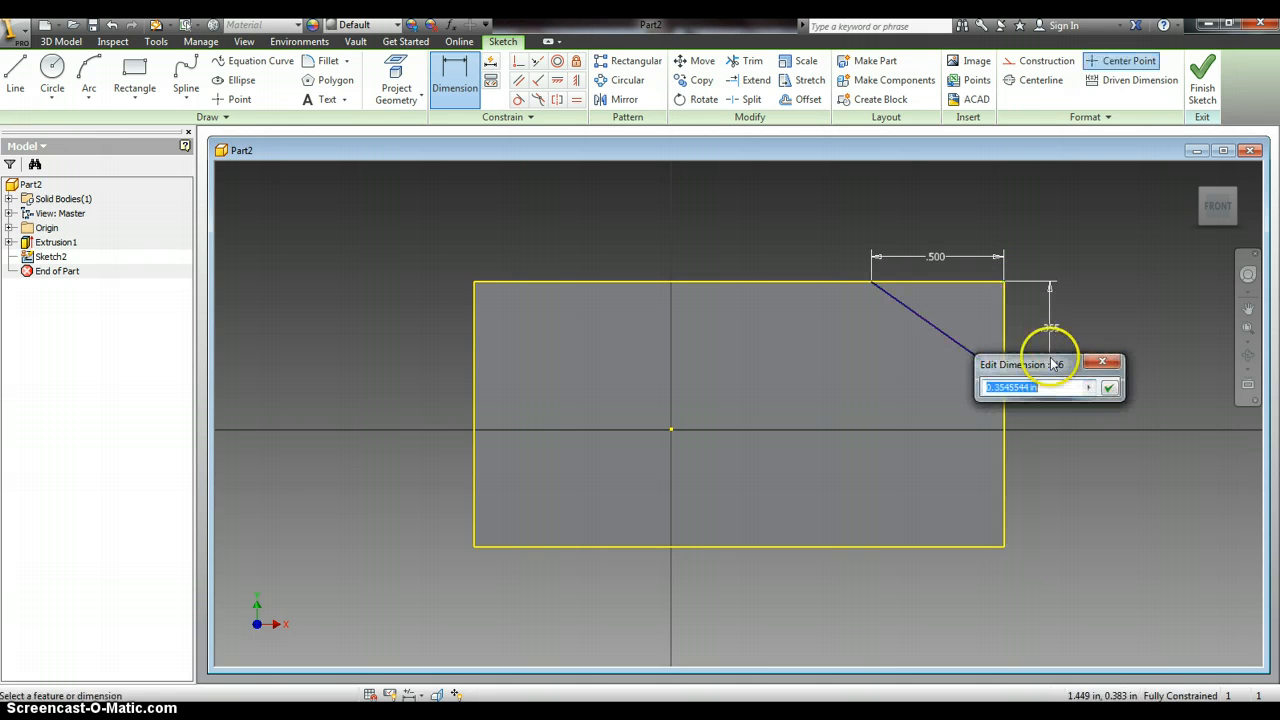
text(.5)
click(1104, 387)
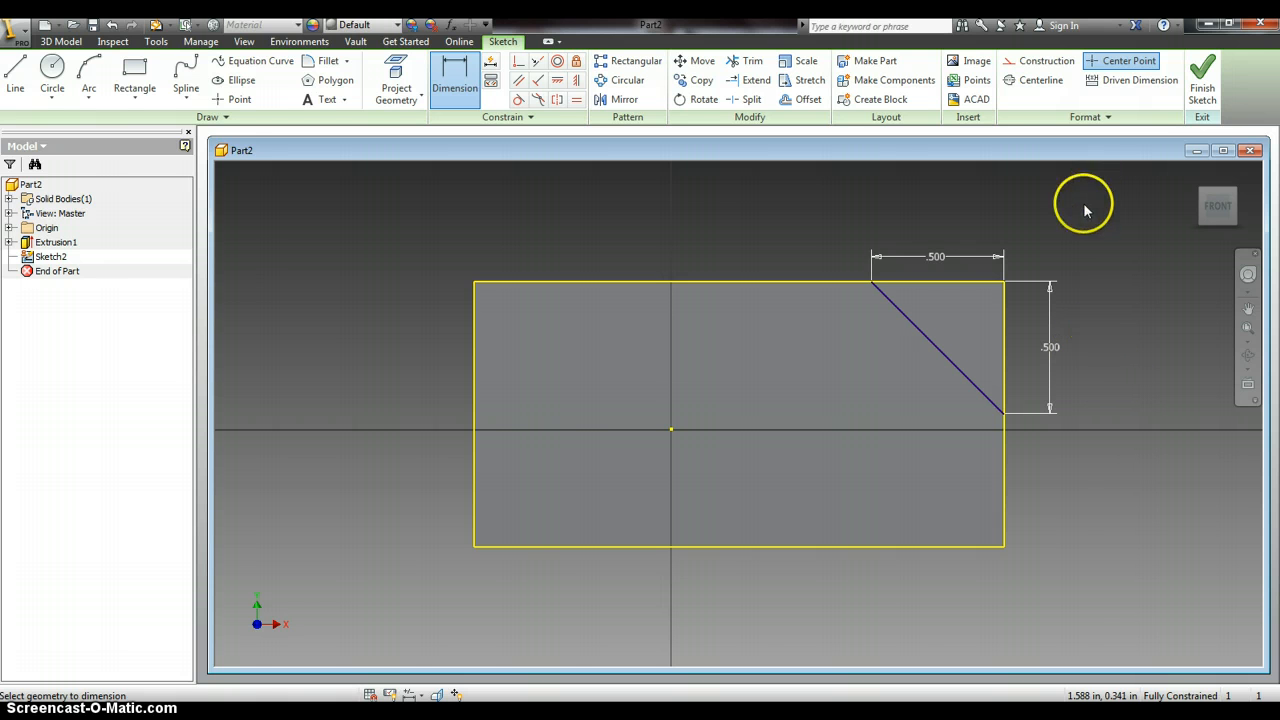
click(1203, 80)
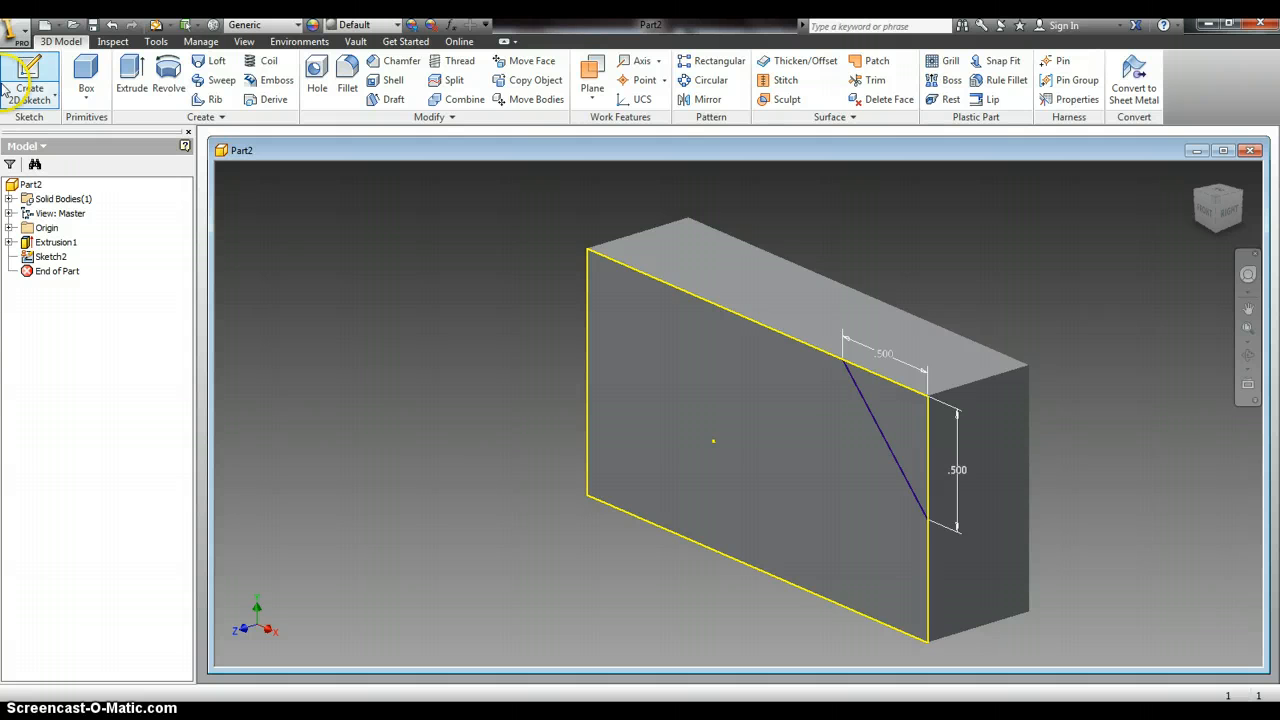
Extrude the triangular corner profile as a 0.5 in Cut to remove the block's upper-right corner.
click(126, 72)
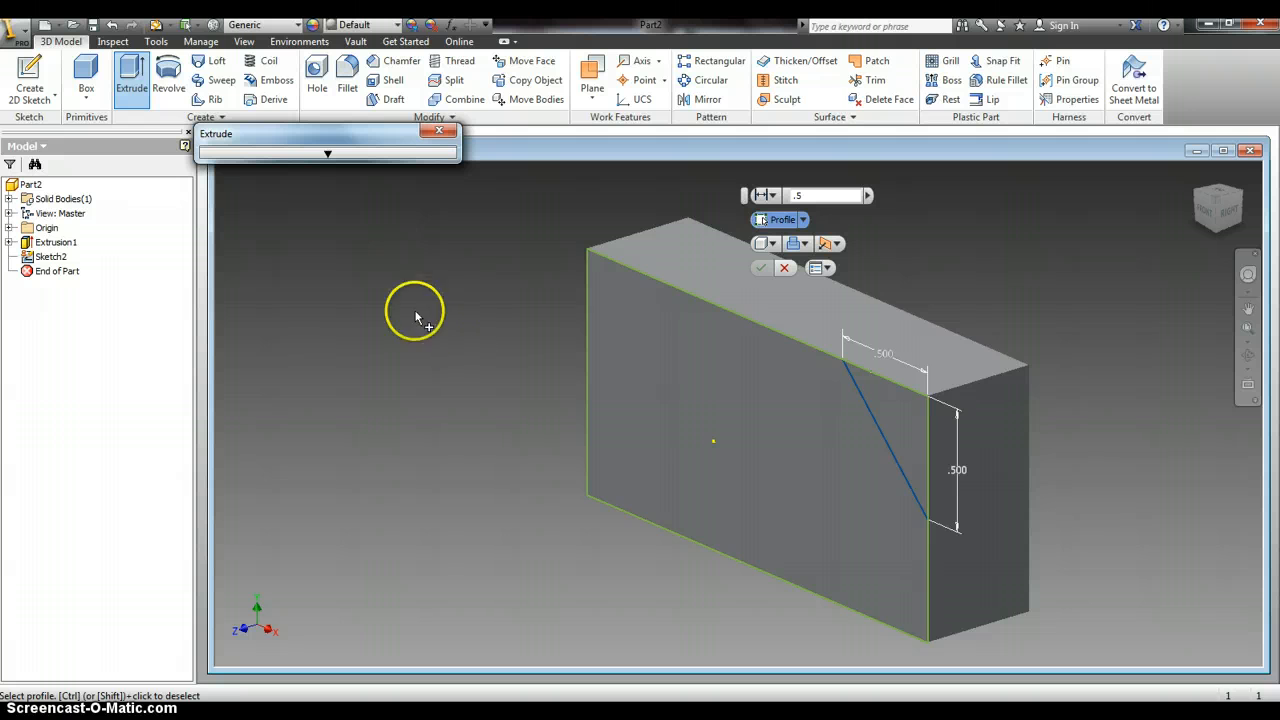
click(895, 415)
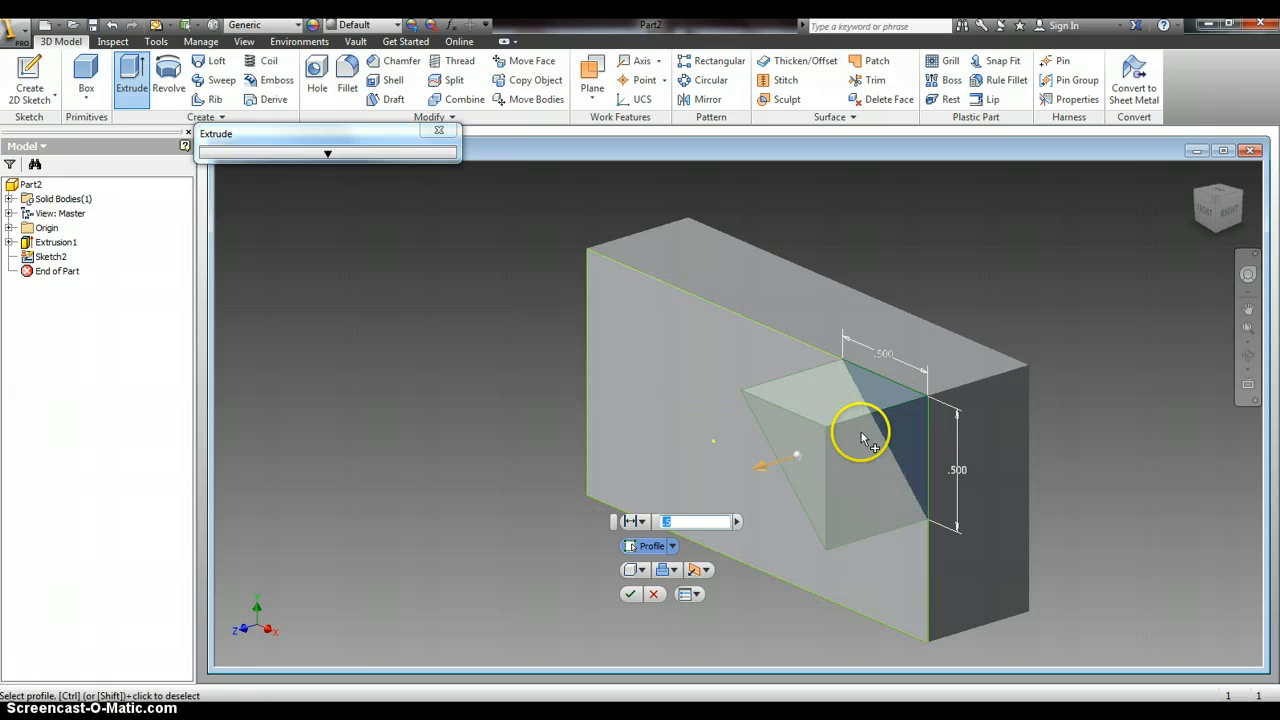
click(675, 571)
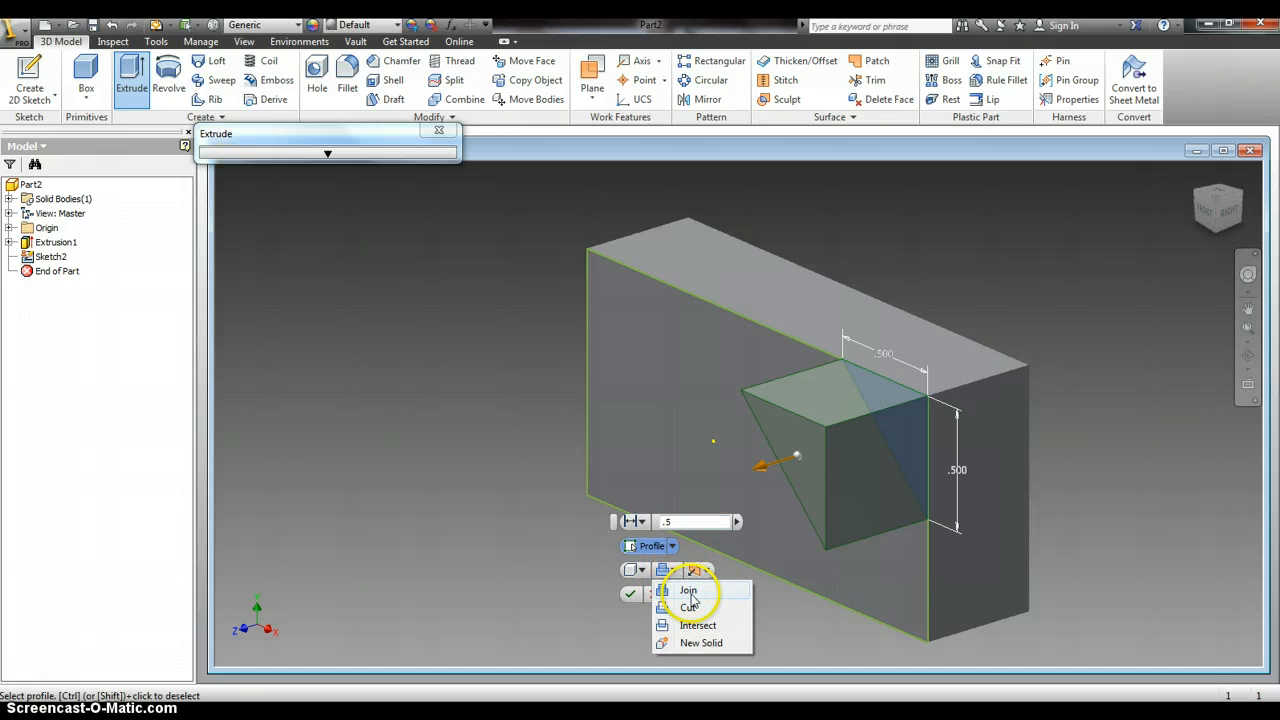
click(692, 609)
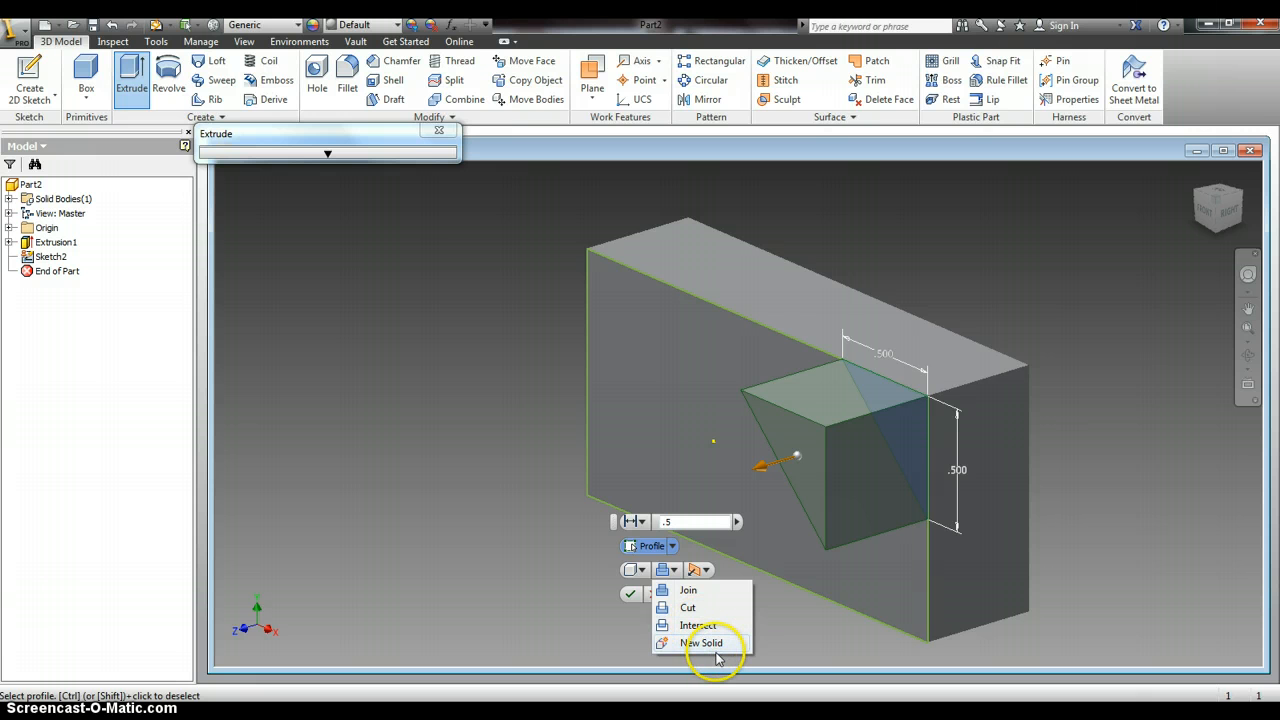
click(690, 610)
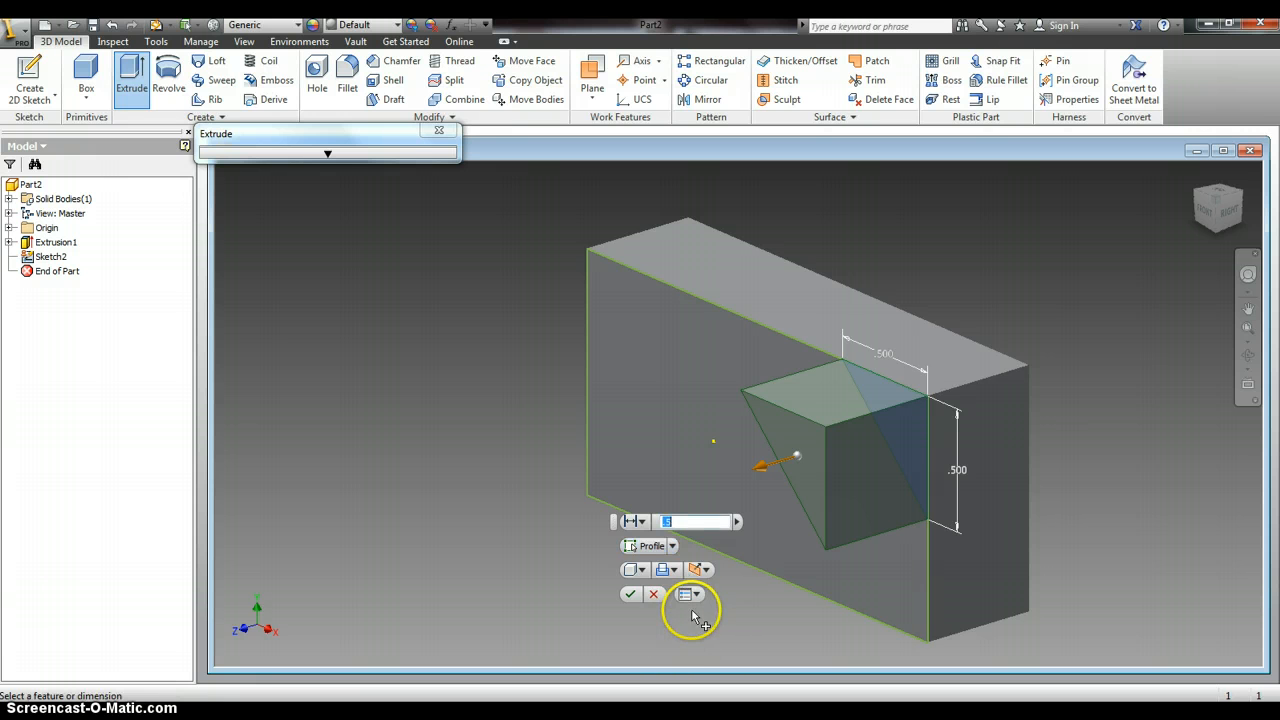
click(630, 594)
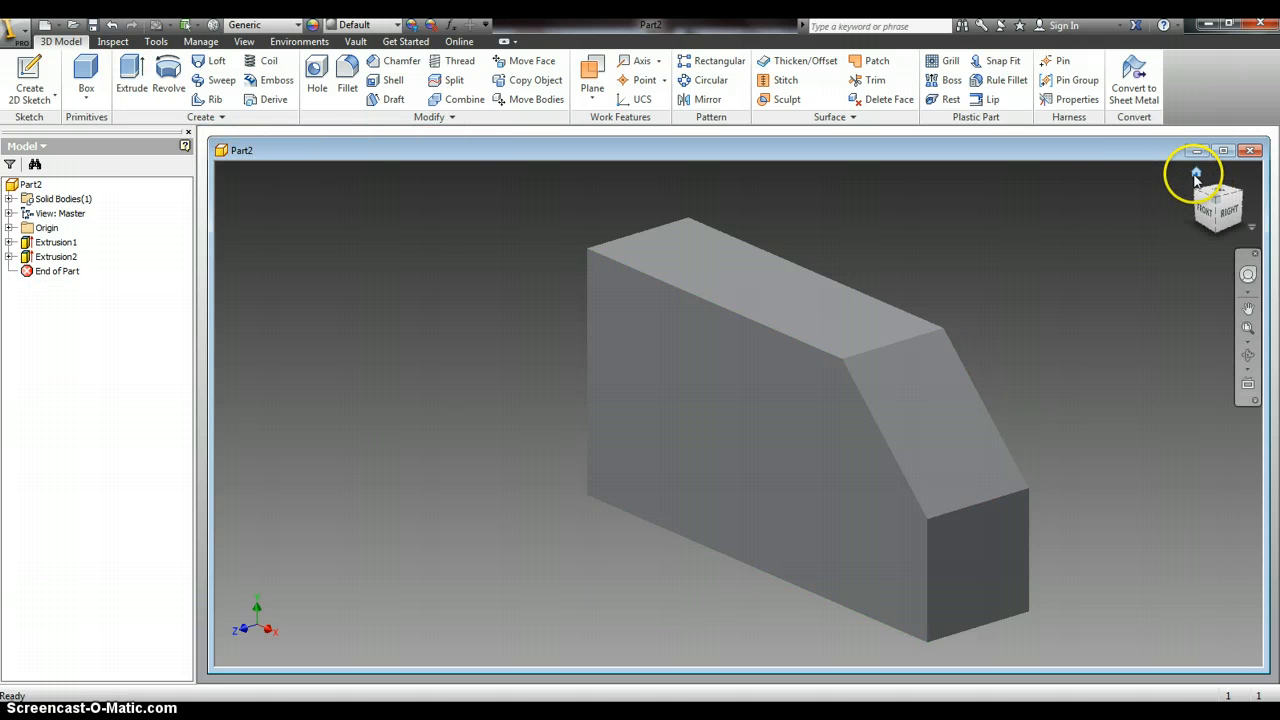
Start a new sketch on the front face of the chamfered block.
click(1195, 176)
mouse_move(1218, 209)
mouse_down()
mouse_move(1250, 162)
mouse_move(283, 666)
mouse_move(1151, 288)
mouse_move(1089, 643)
mouse_move(1214, 614)
mouse_up()
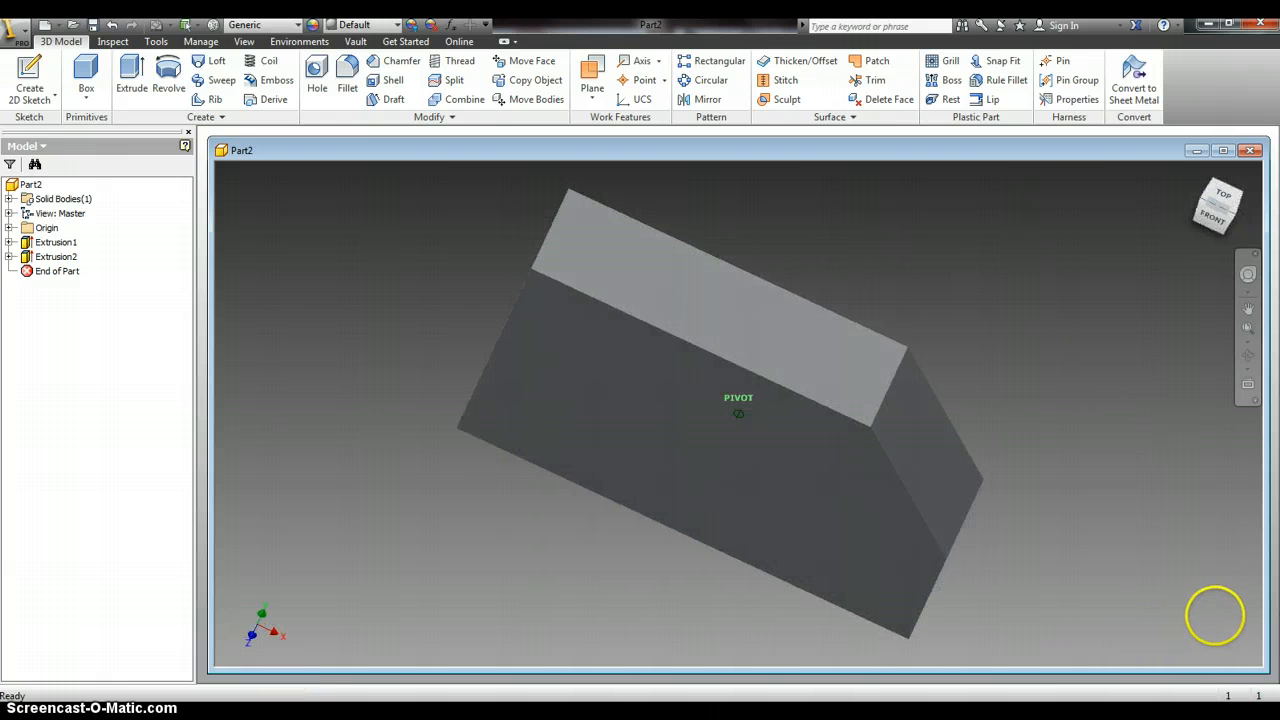
click(1195, 176)
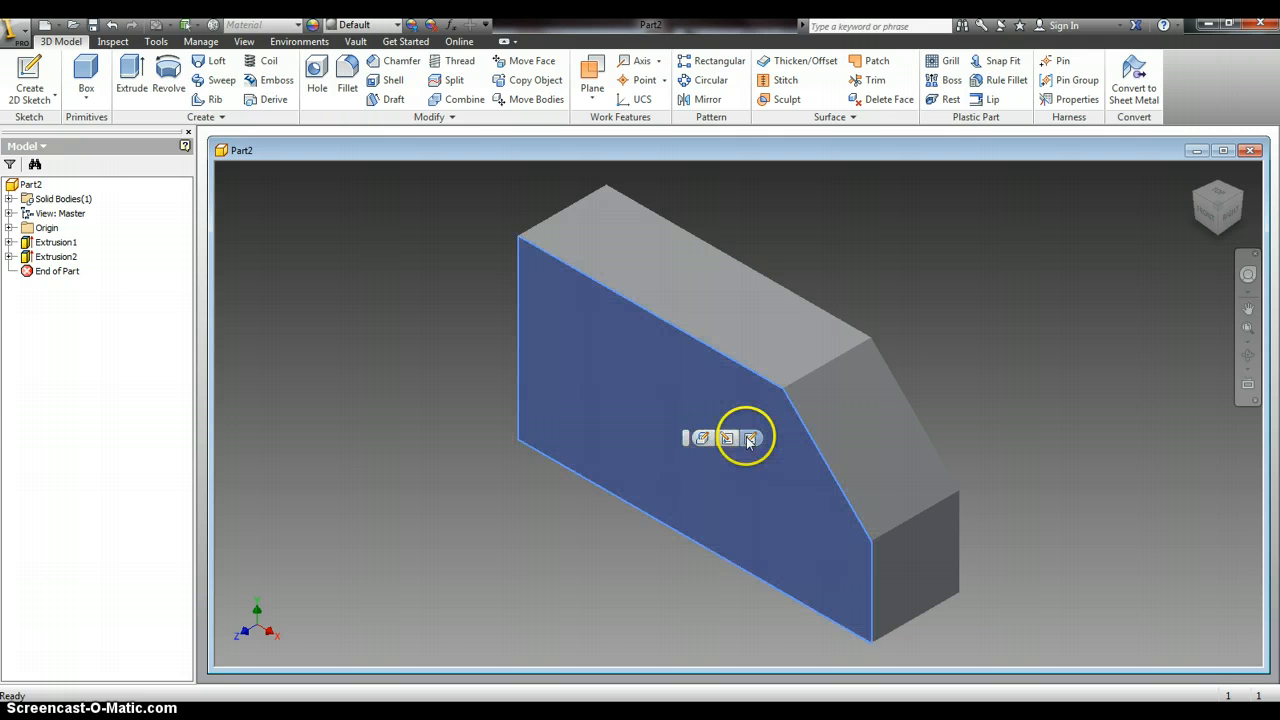
click(749, 437)
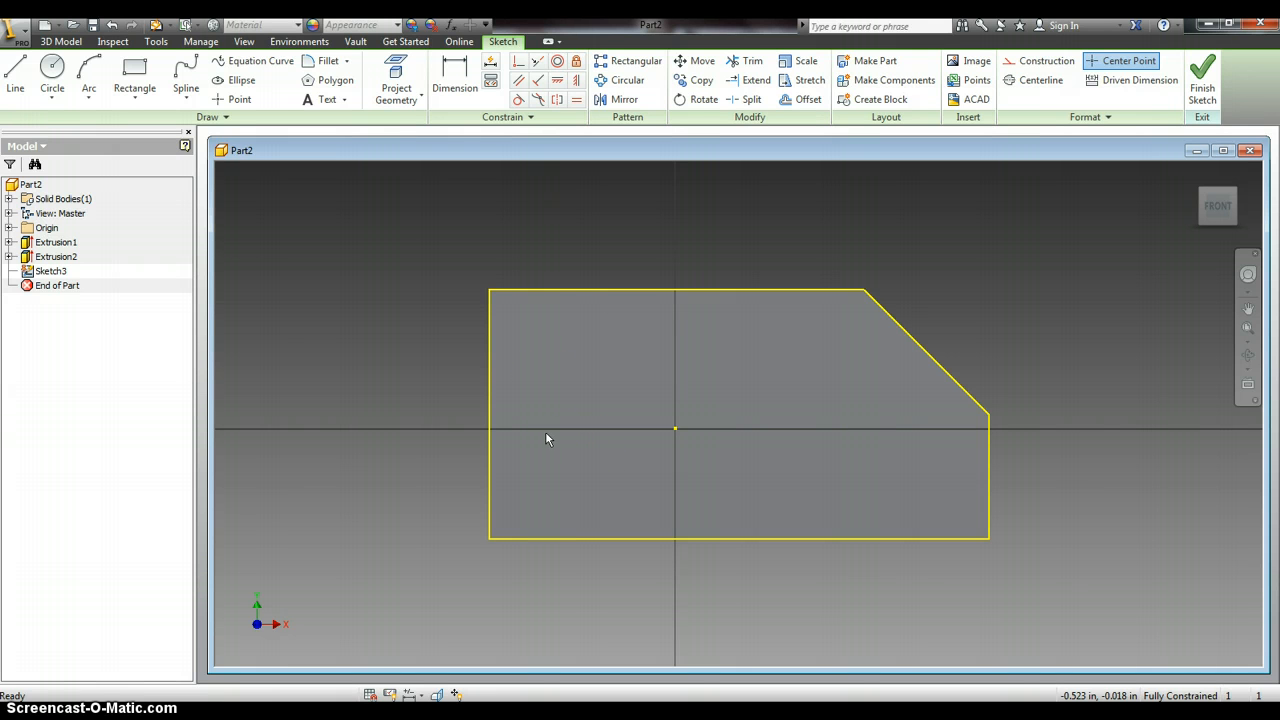
Add driven dimensions for the height of the front face's left edge and the length of its top edge.
click(455, 70)
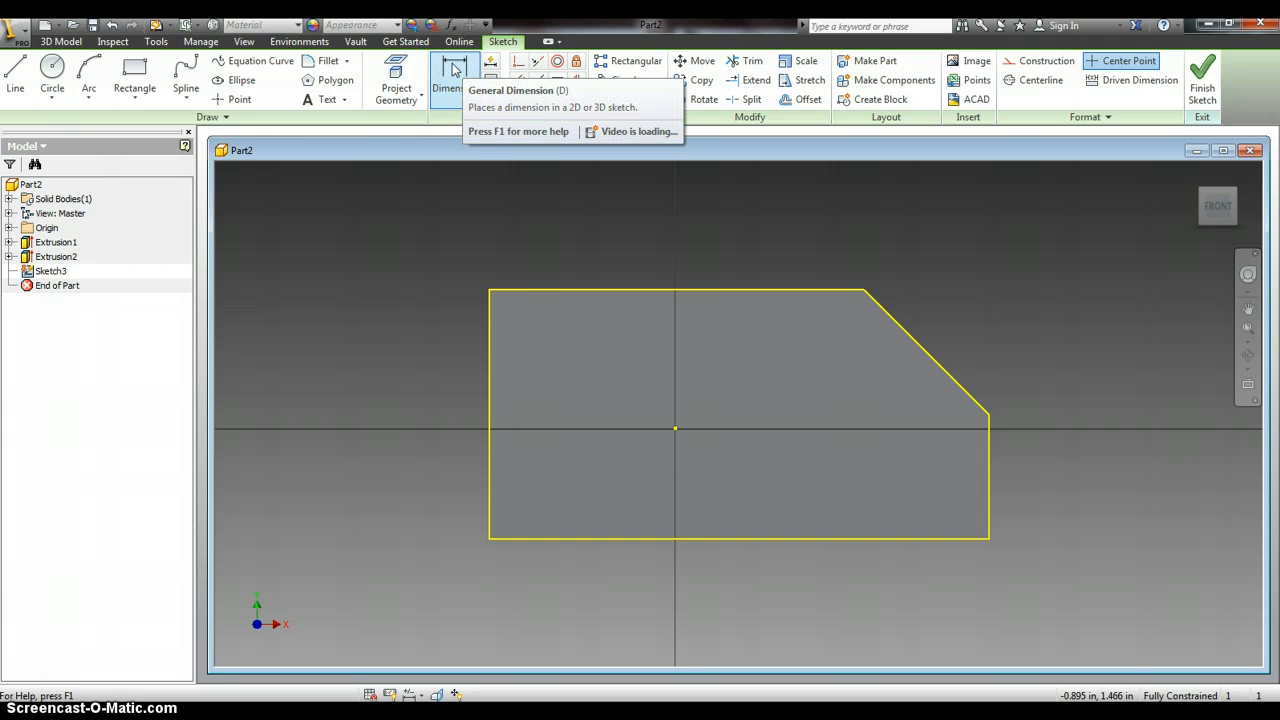
click(489, 291)
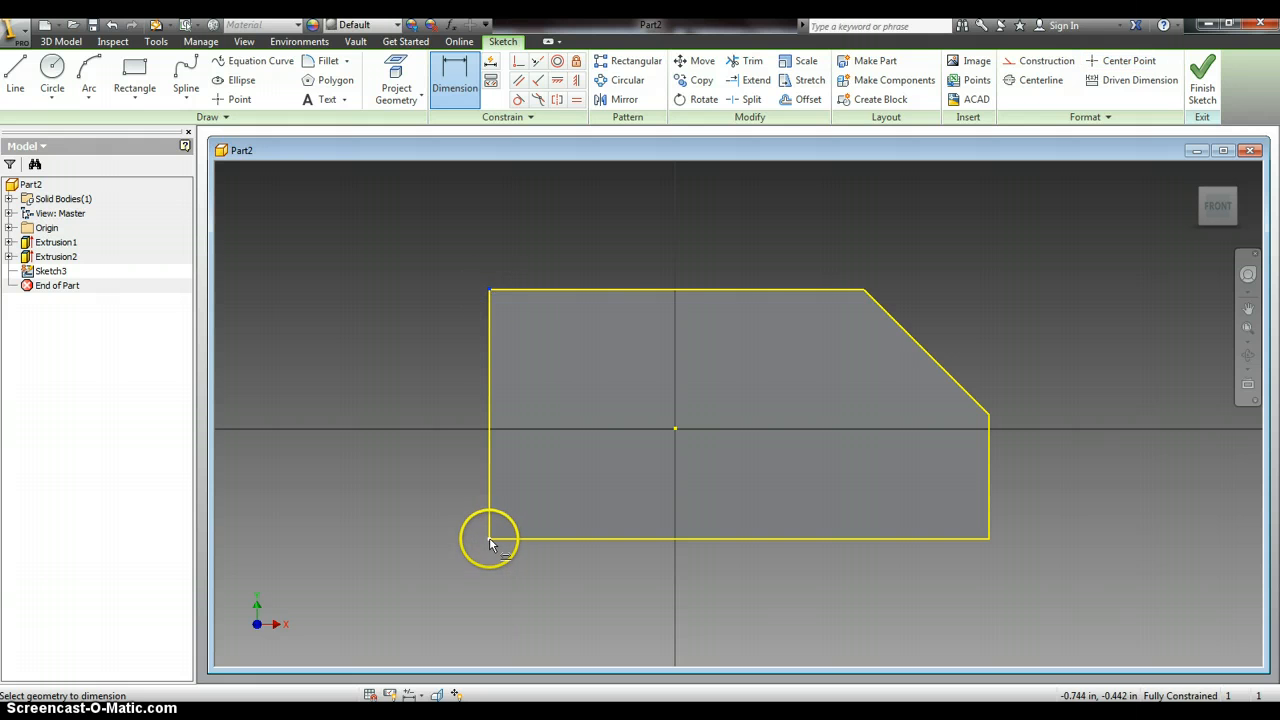
click(489, 540)
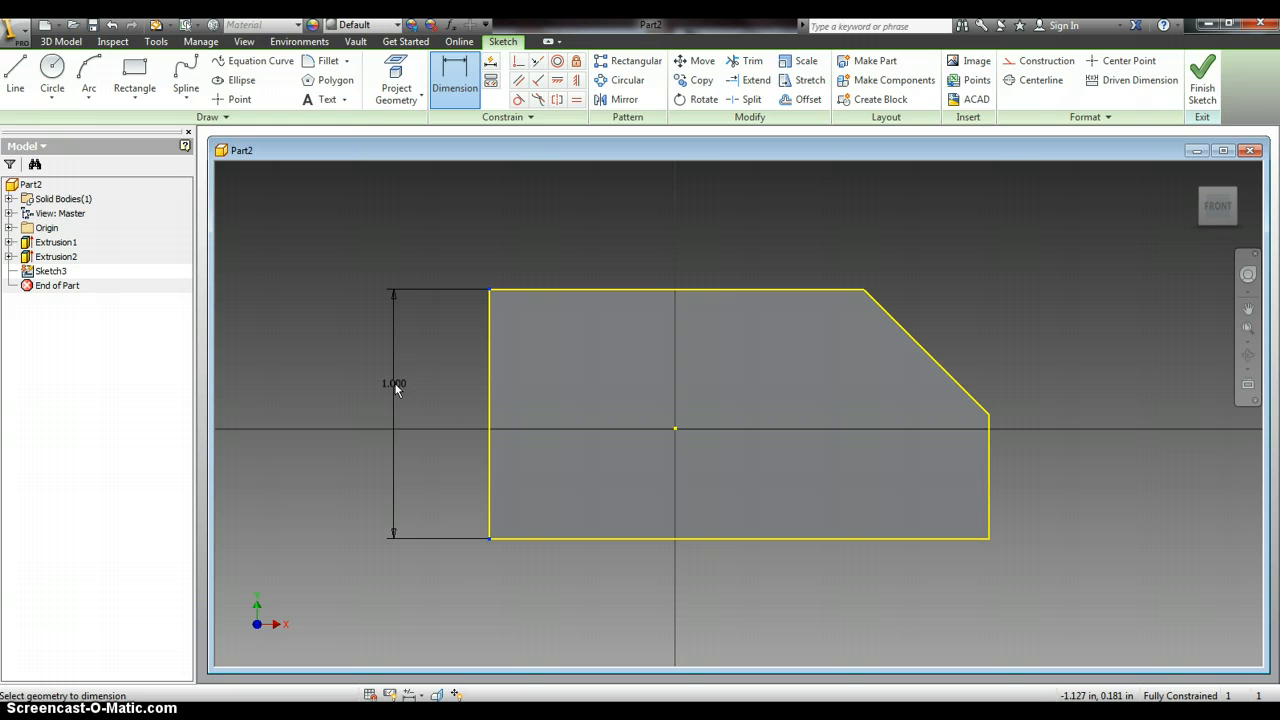
click(396, 390)
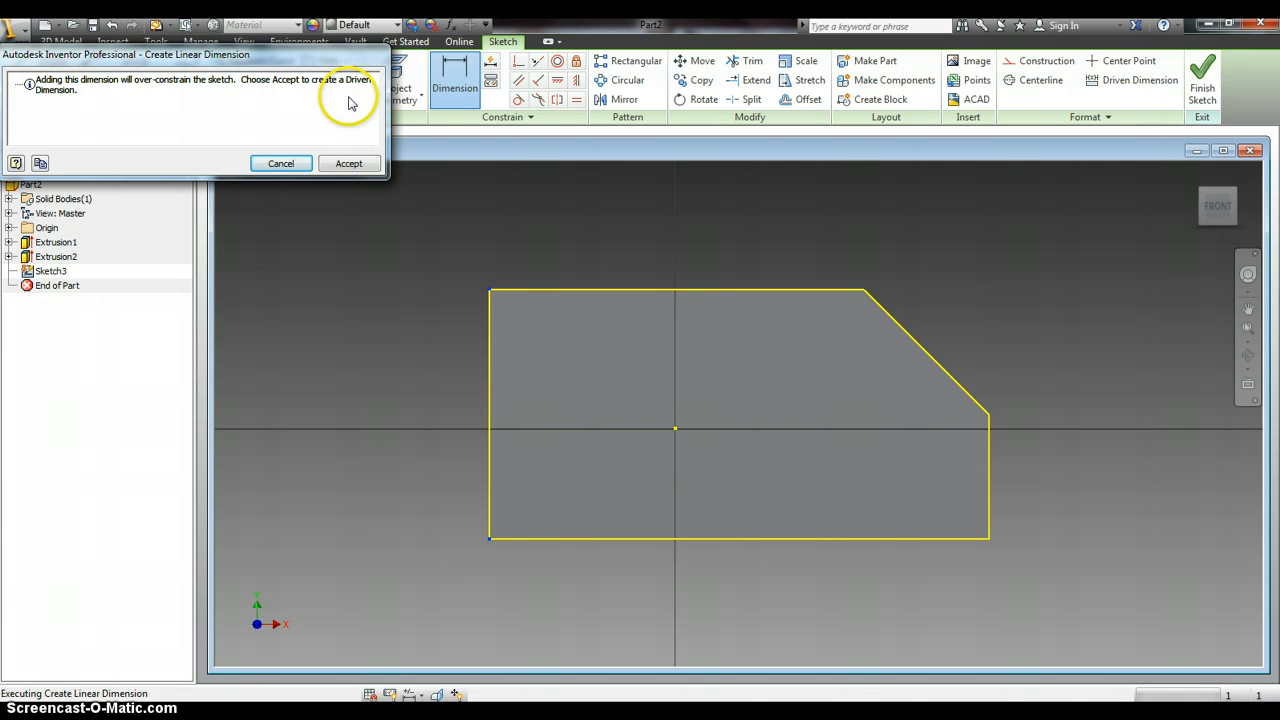
click(350, 163)
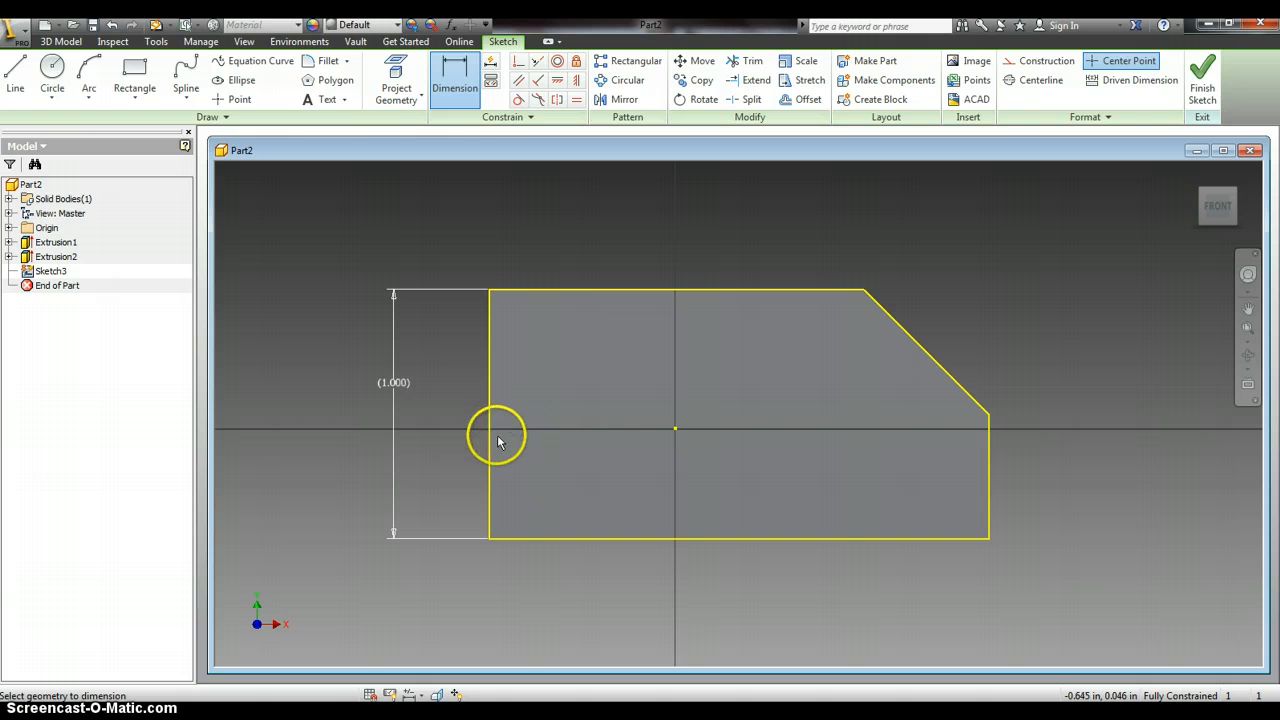
click(612, 289)
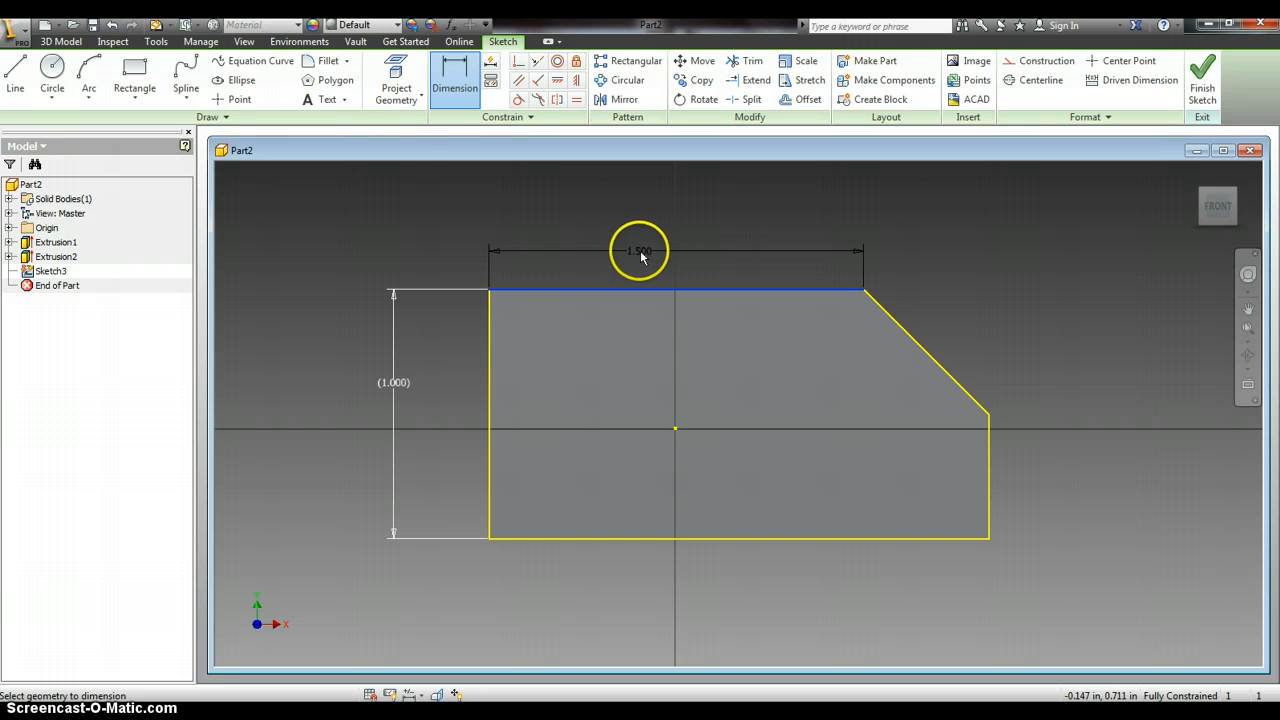
click(640, 253)
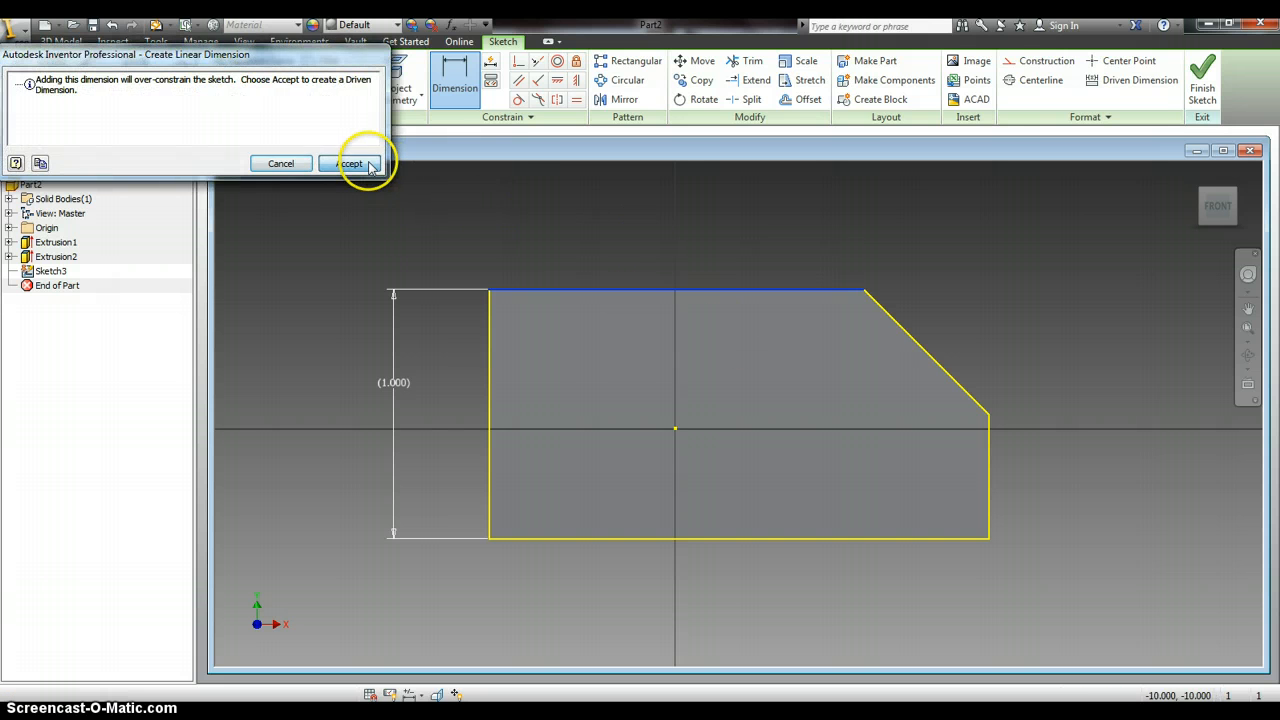
click(350, 164)
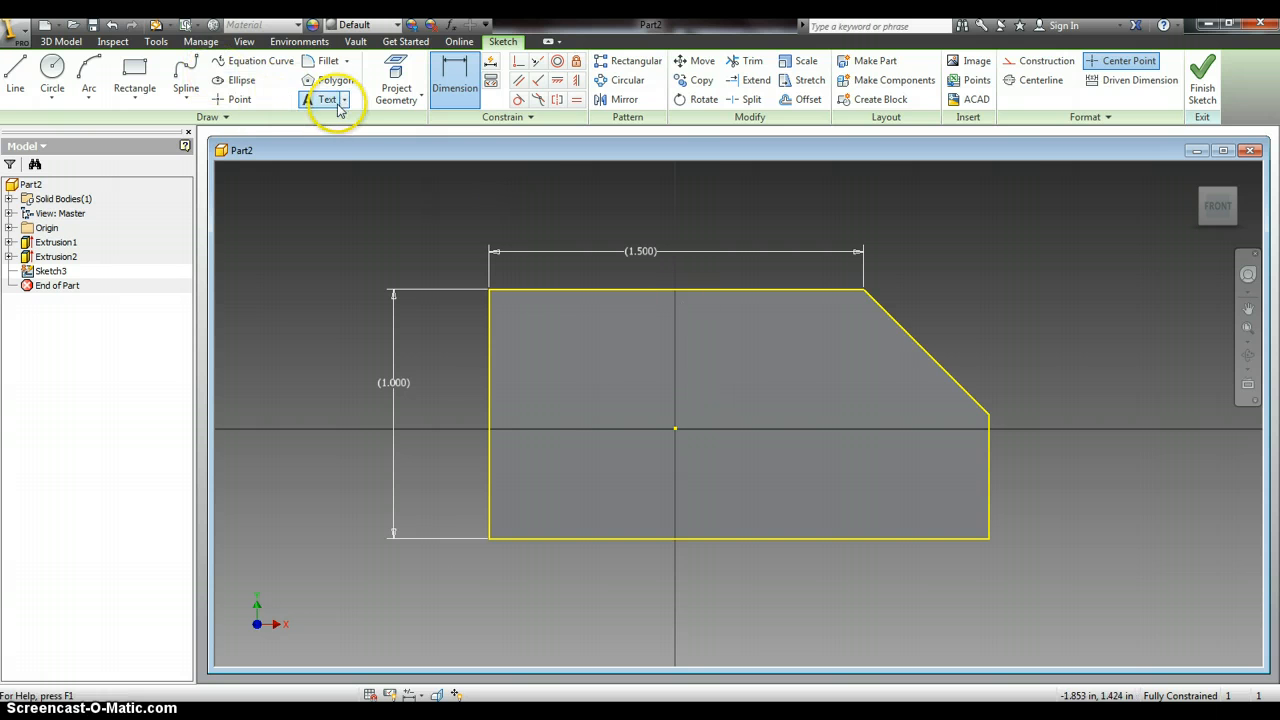
click(15, 72)
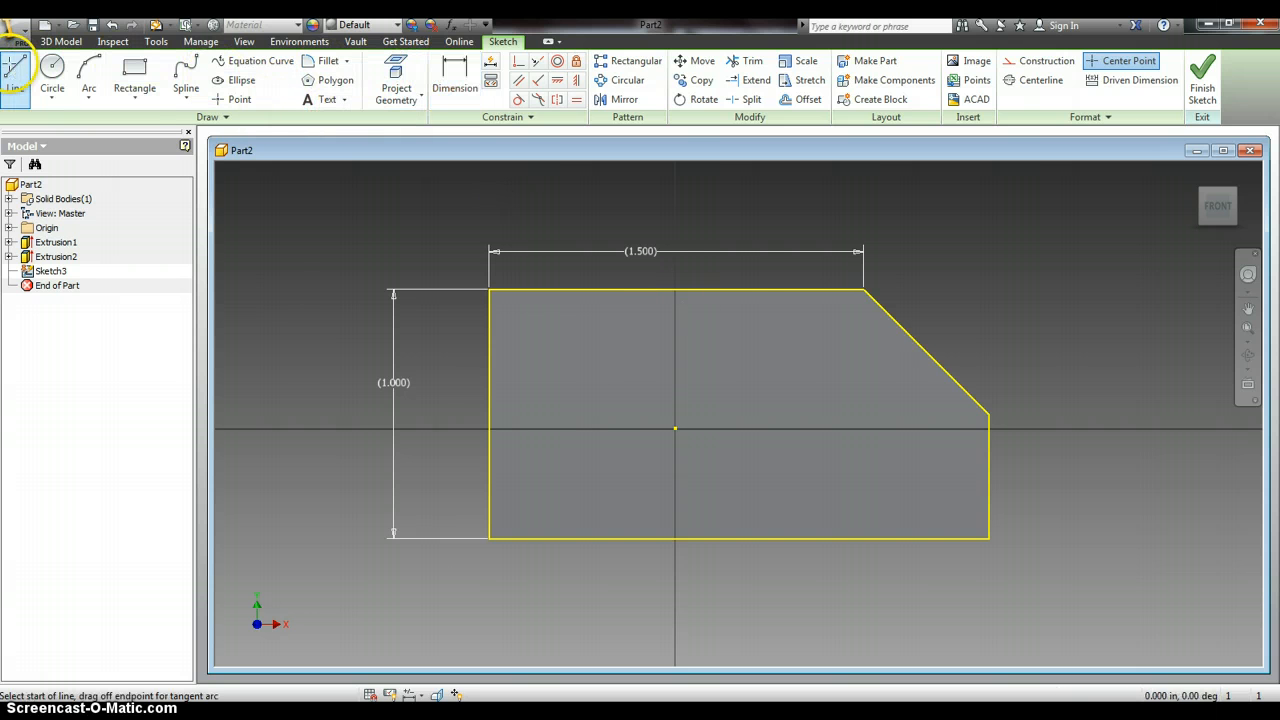
click(491, 291)
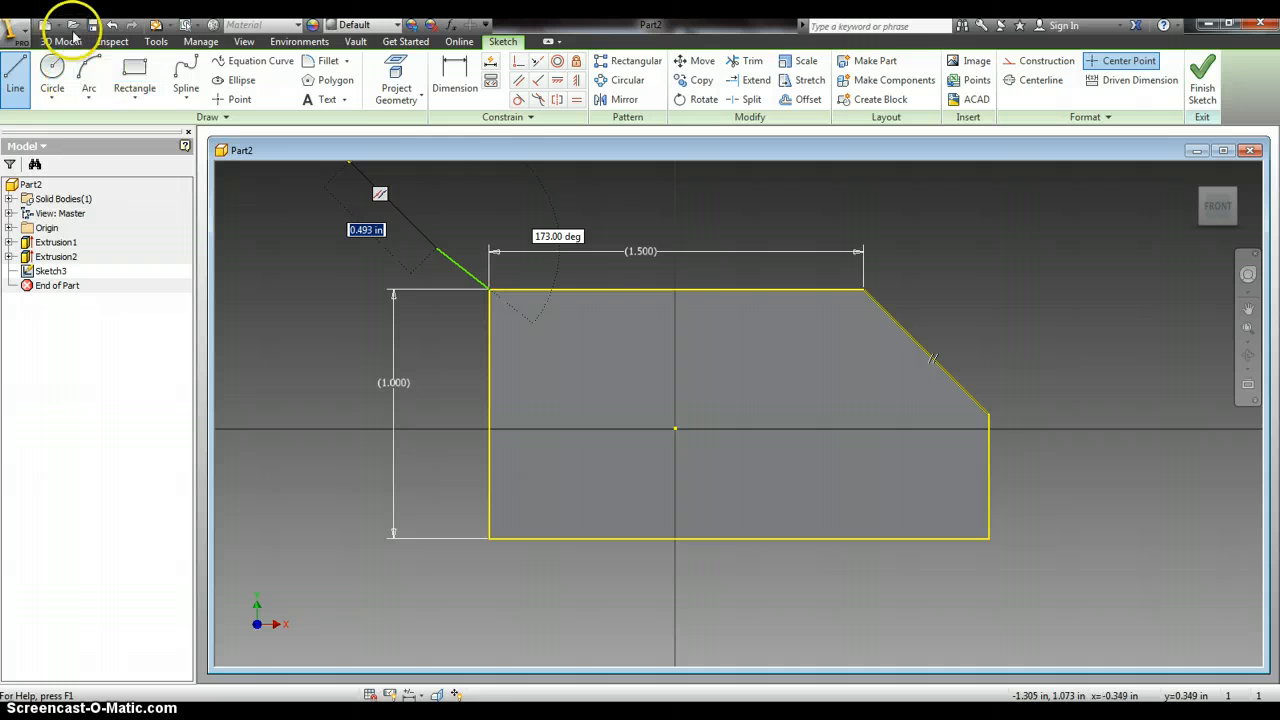
click(113, 25)
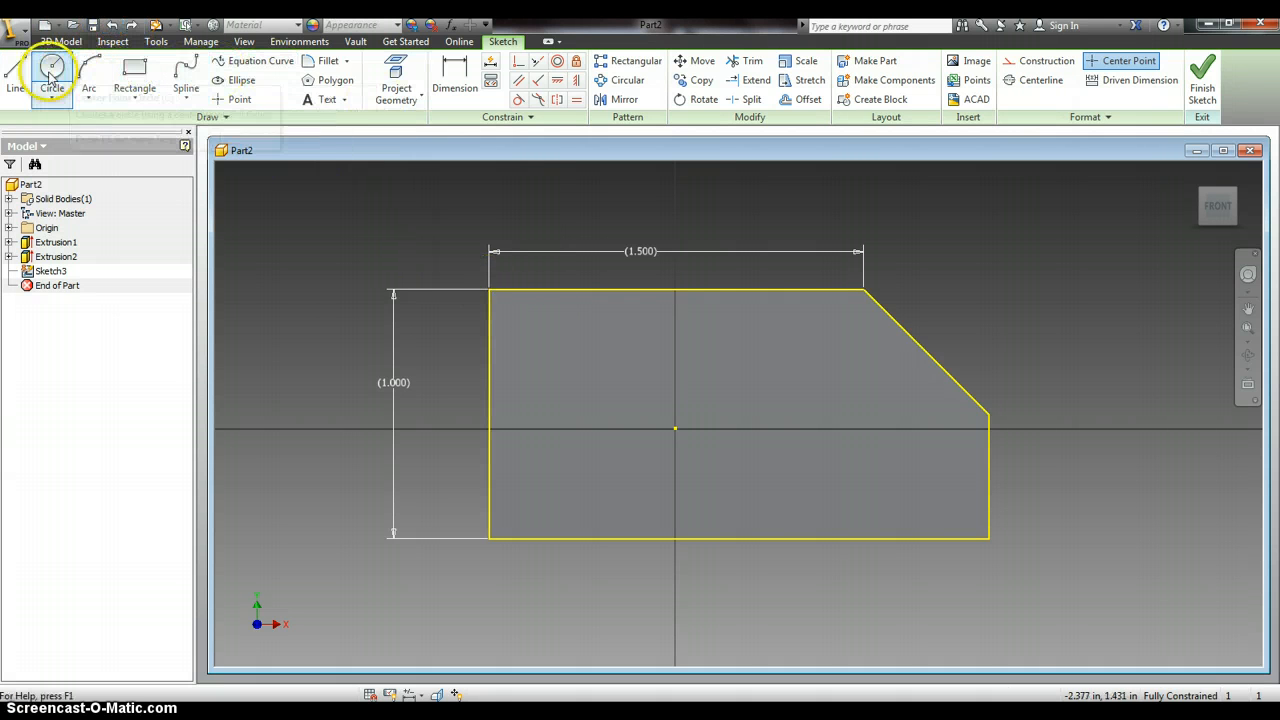
Sketch a diagonal line across the face's upper-left corner, from about 0.88 in along the top edge to the left edge's midpoint.
click(15, 75)
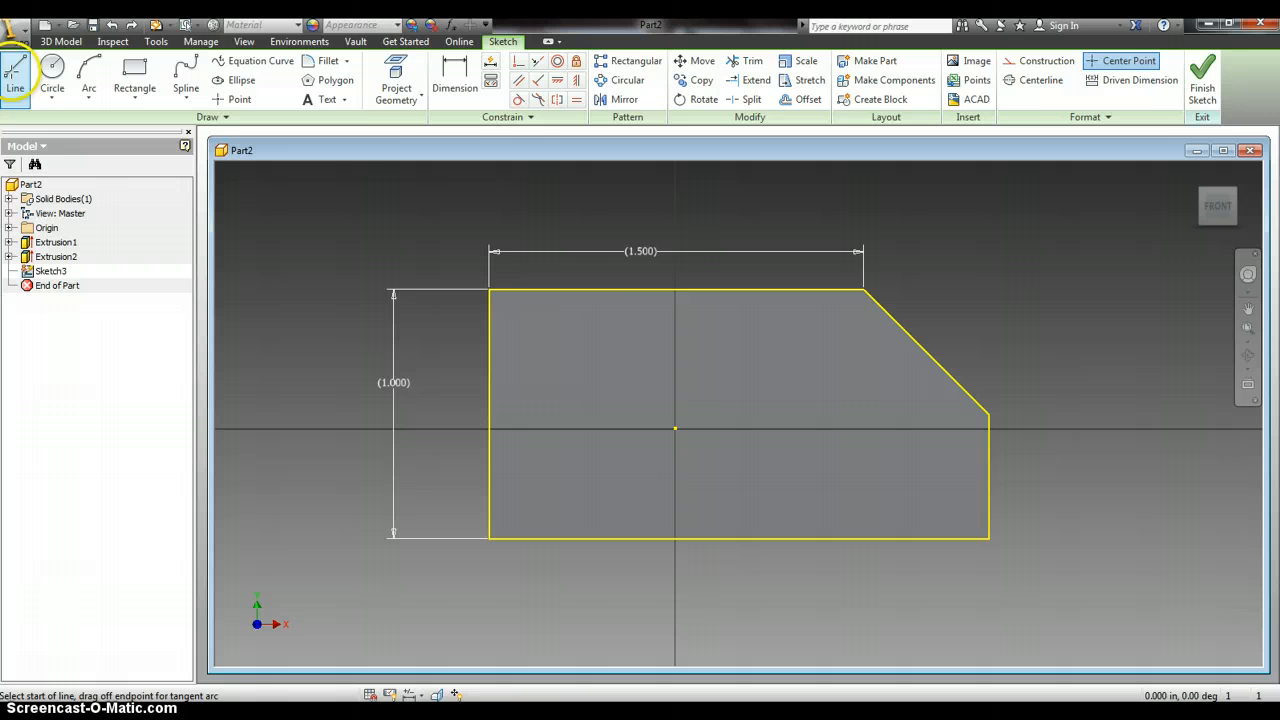
click(708, 289)
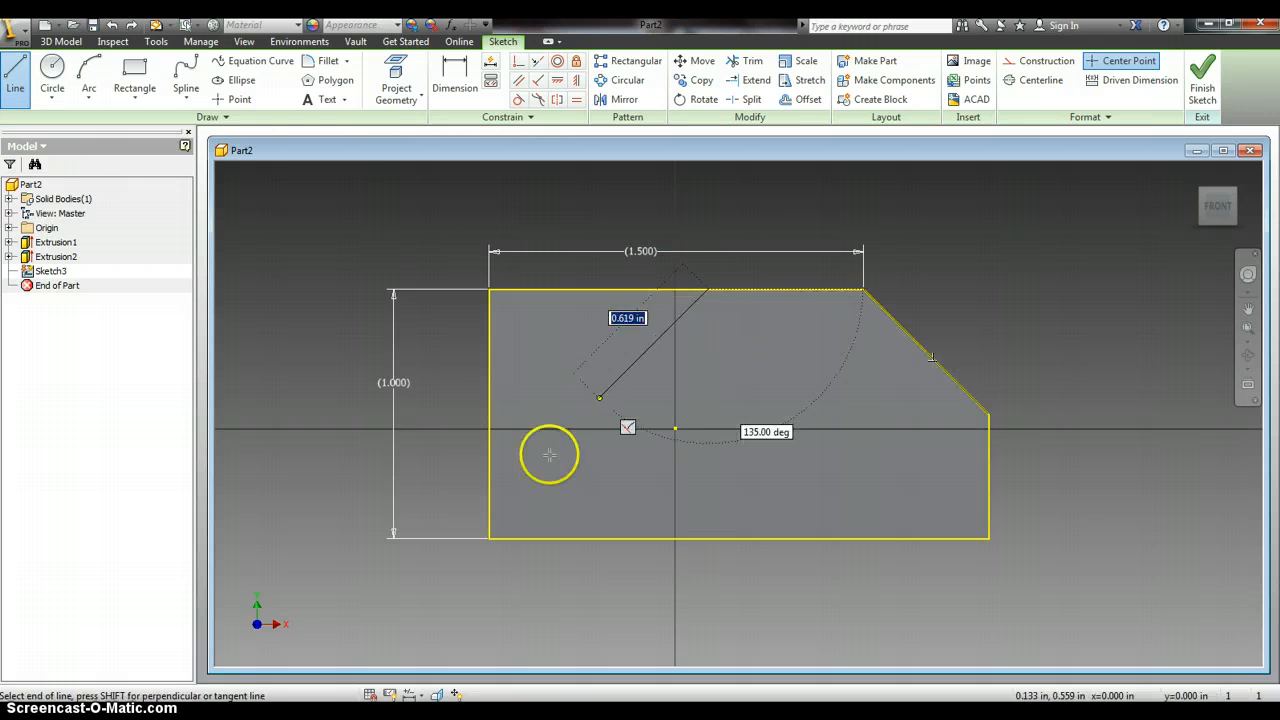
click(489, 413)
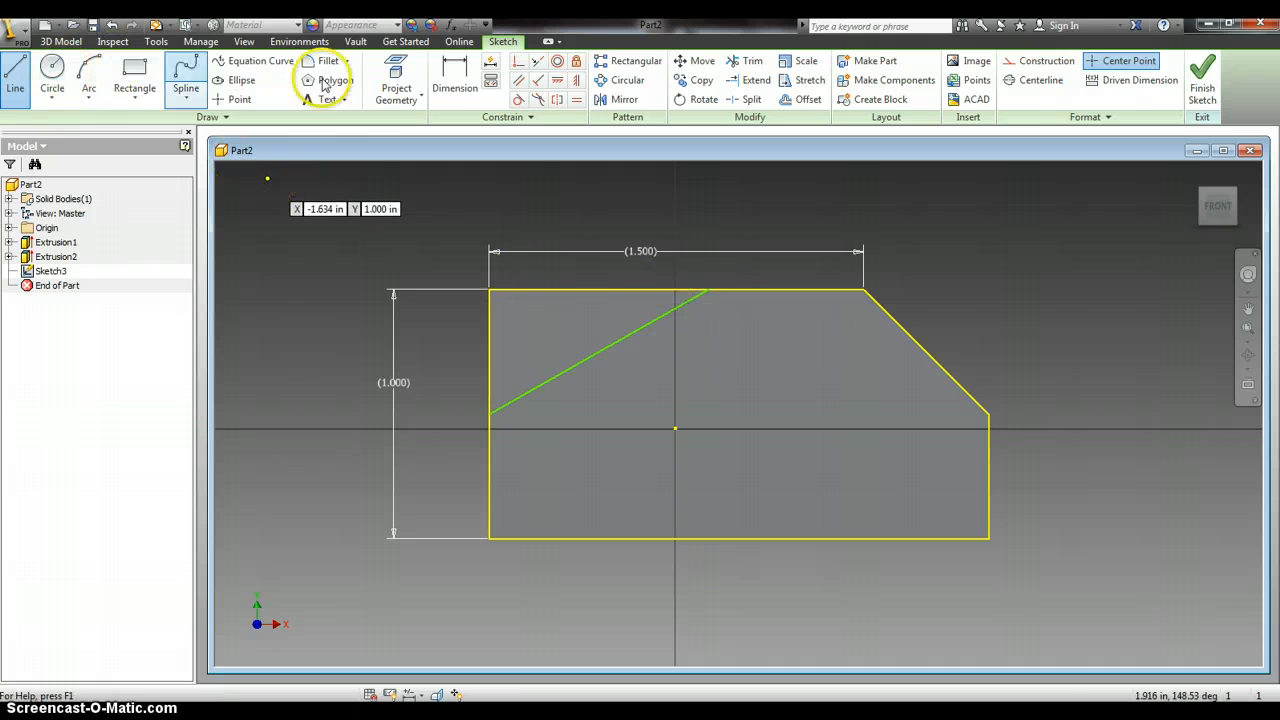
Dimension the horizontal distance from the front face's upper-left corner to the diagonal line's end on the top edge.
click(446, 80)
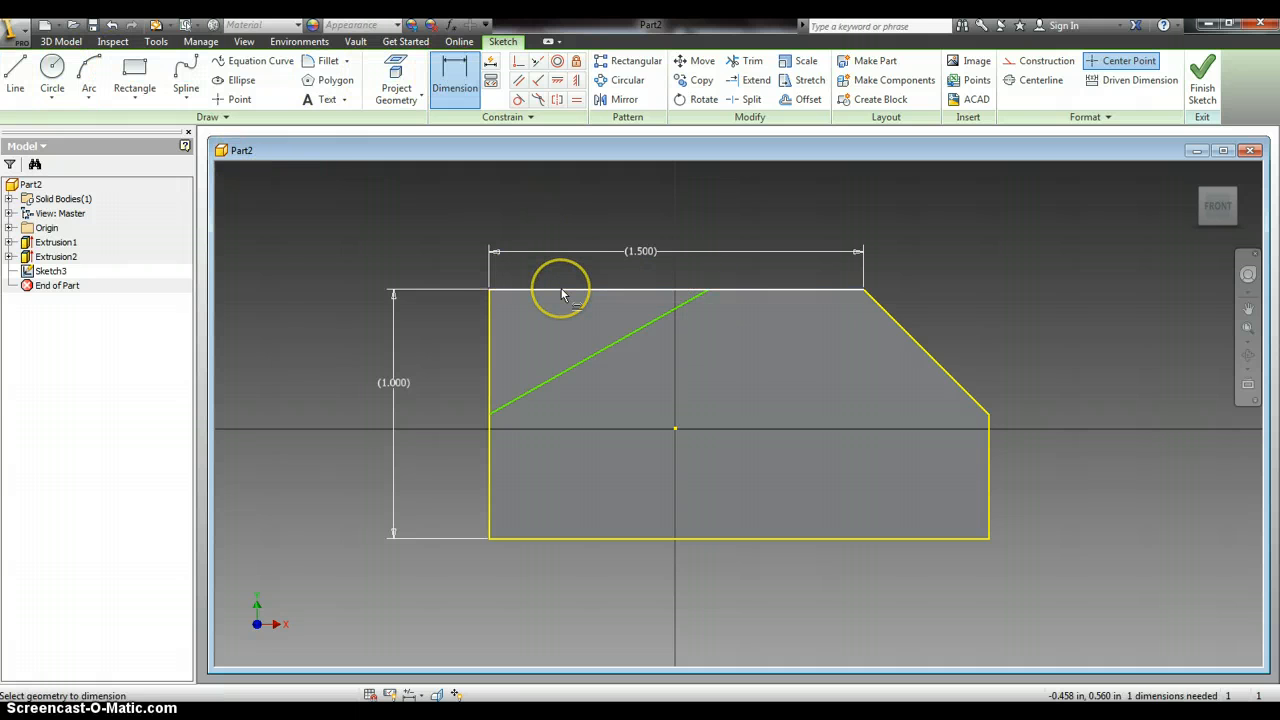
click(489, 290)
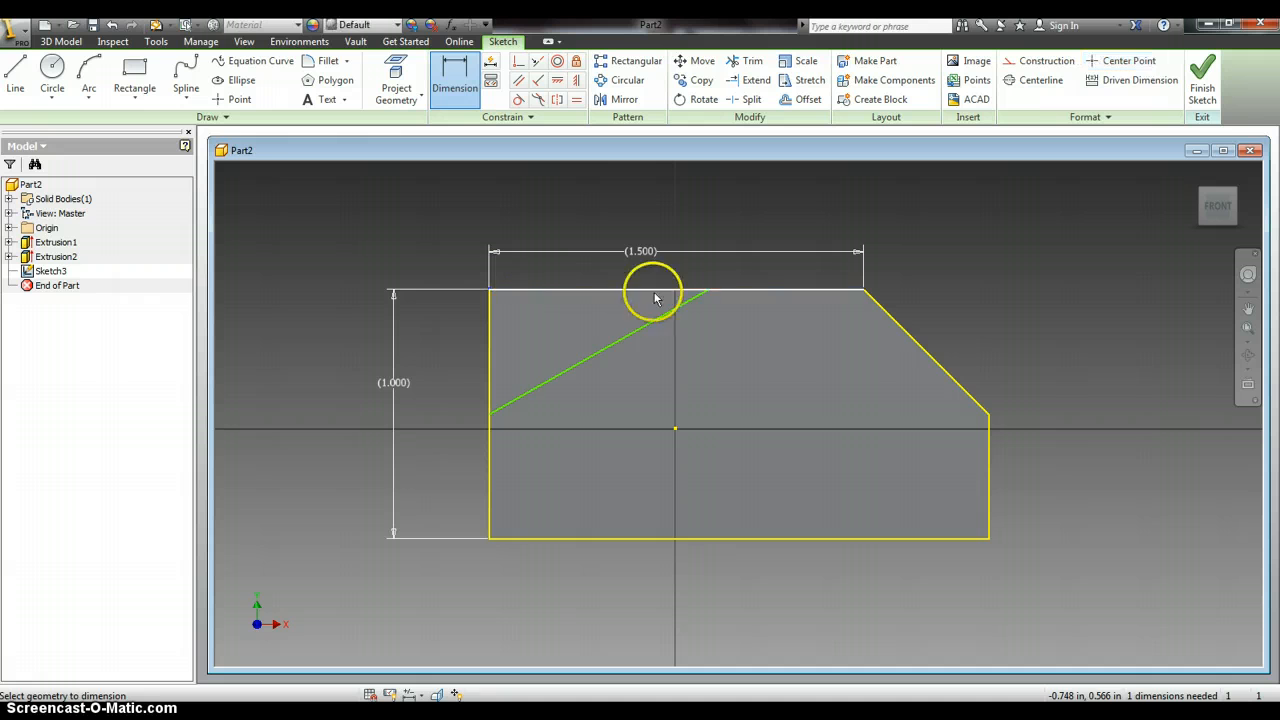
click(707, 290)
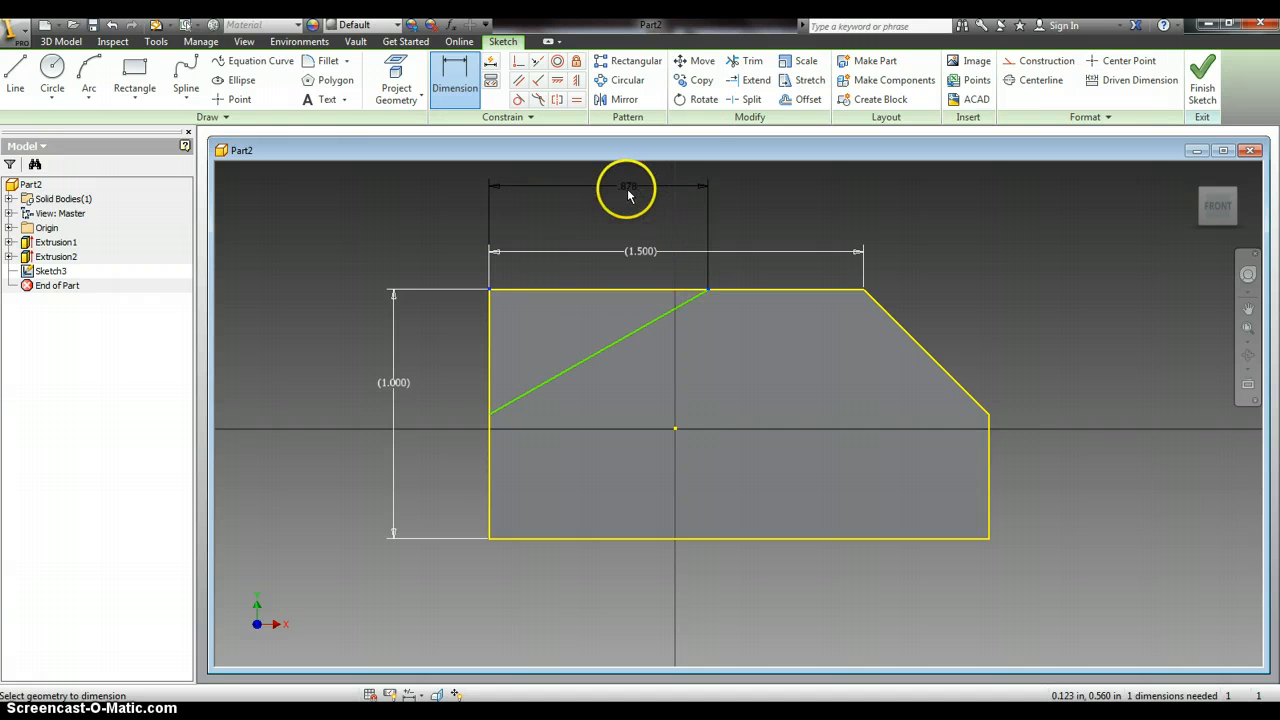
click(593, 218)
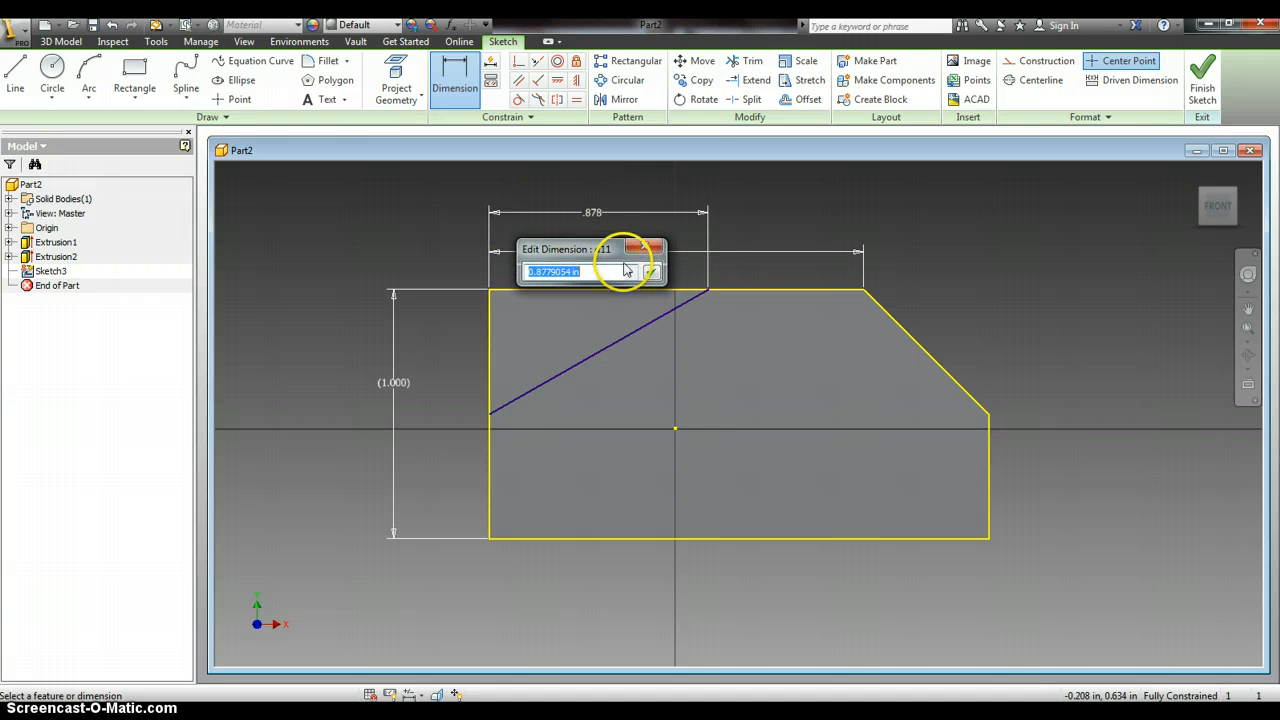
Set the diagonal's horizontal dimension to d10/2, referencing the driven dimension of the face's top edge.
drag(604, 251, 377, 218)
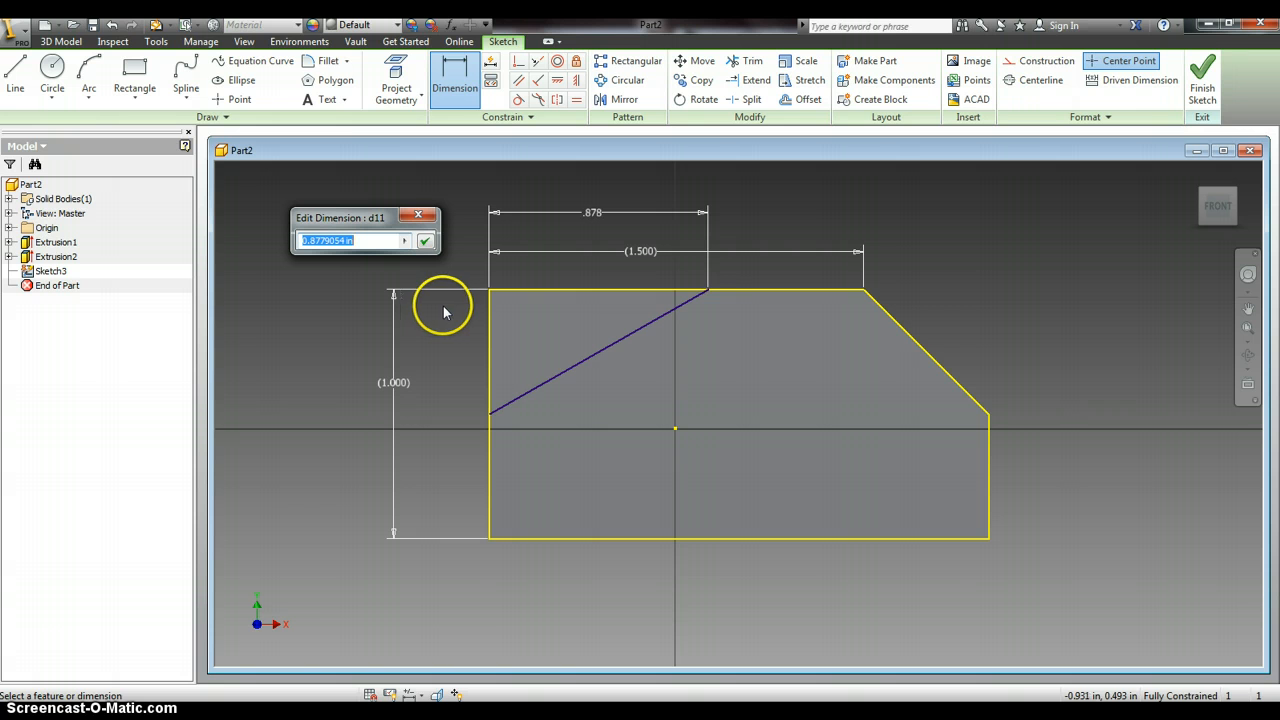
click(722, 316)
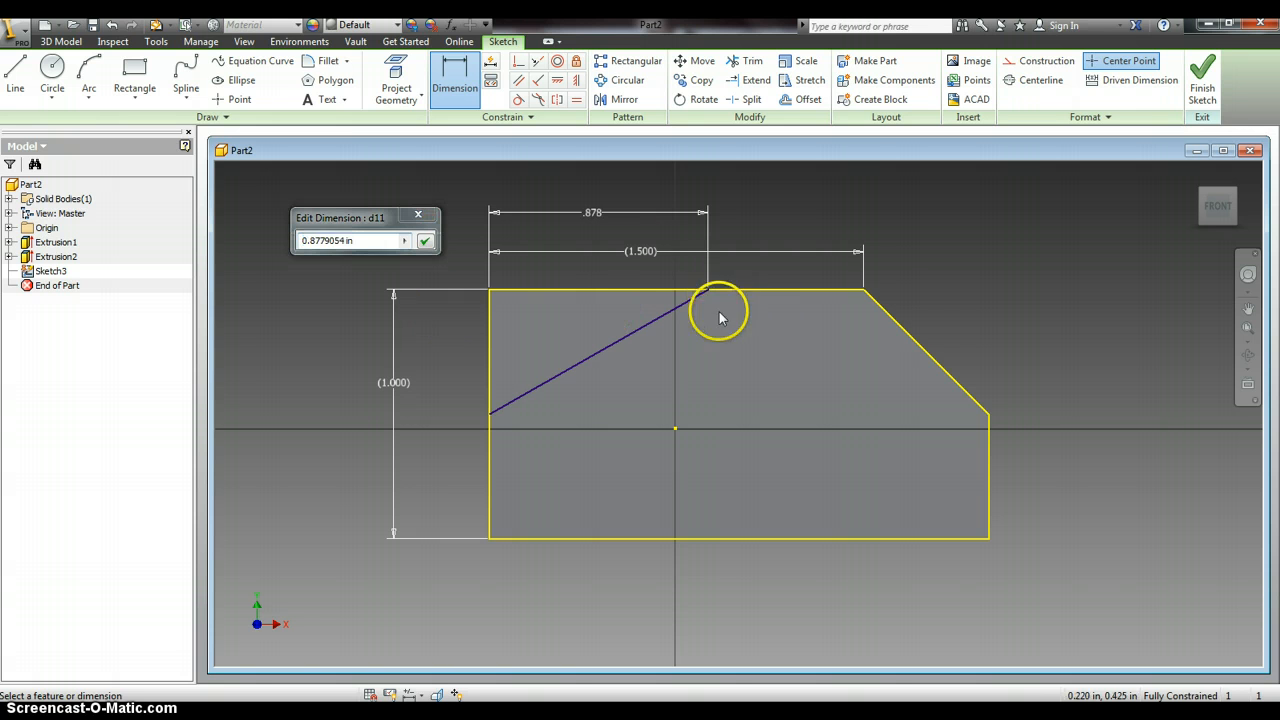
click(645, 253)
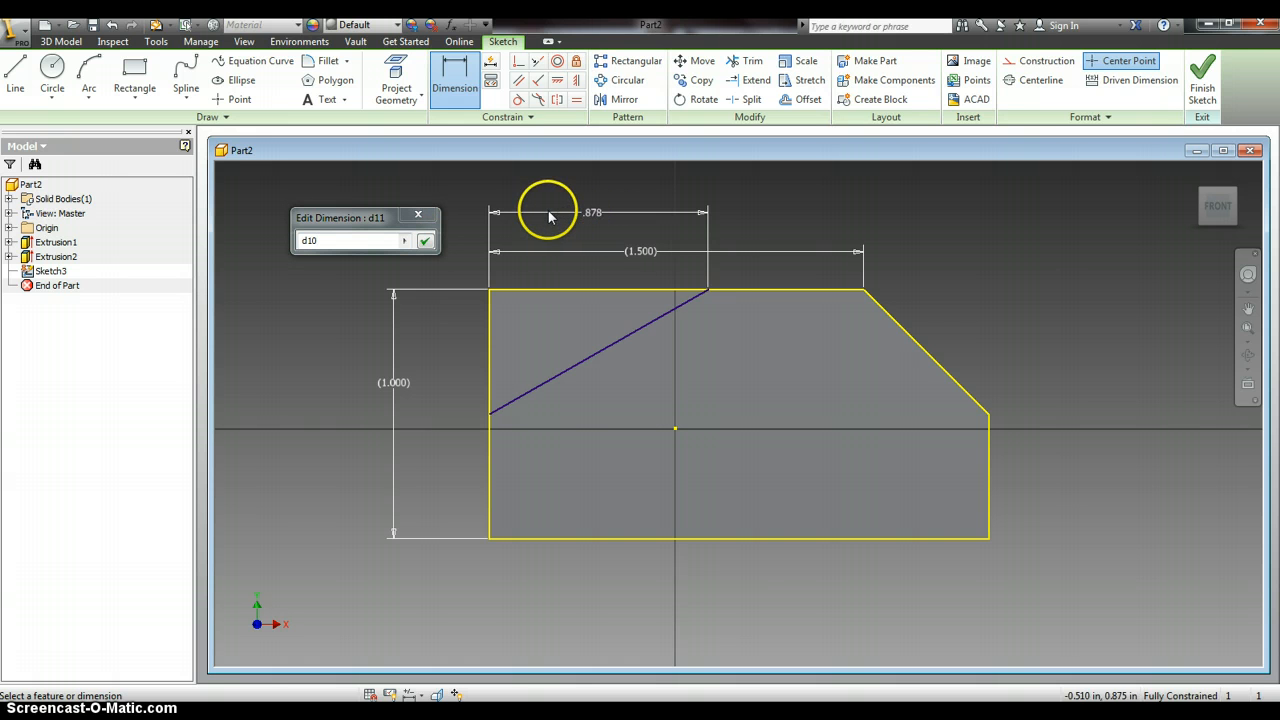
click(652, 255)
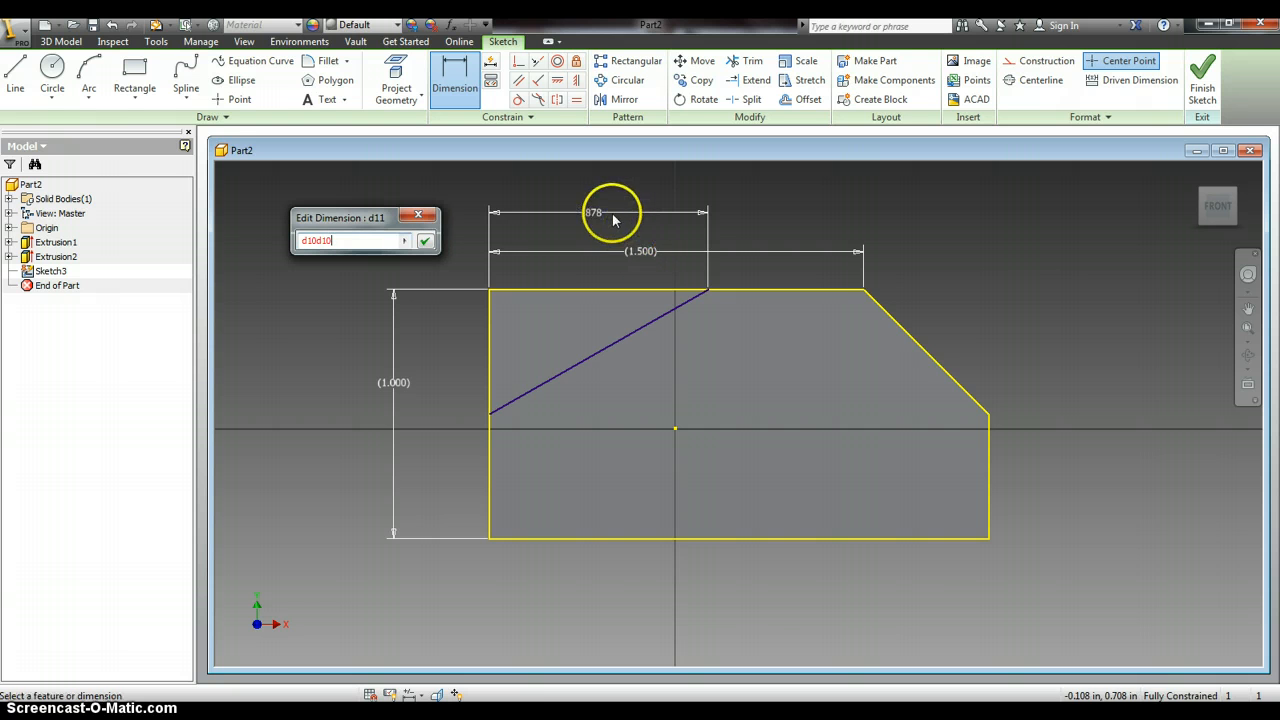
double_click(345, 240)
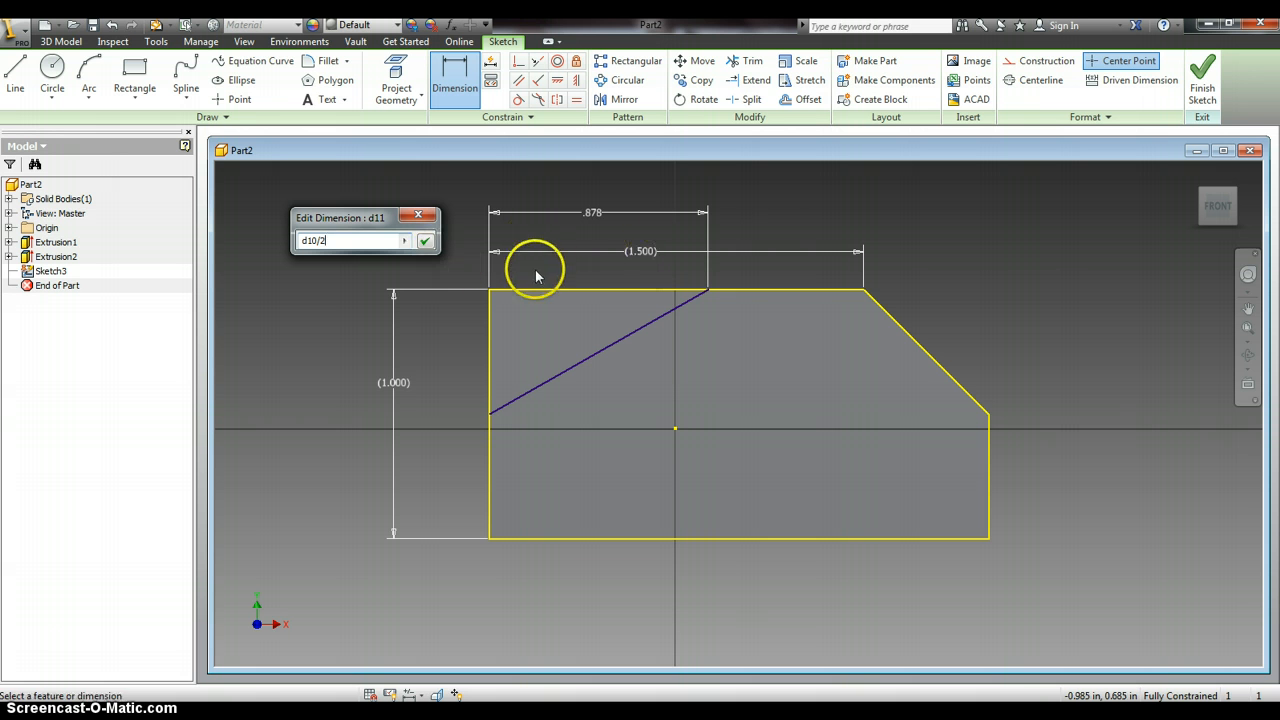
click(423, 244)
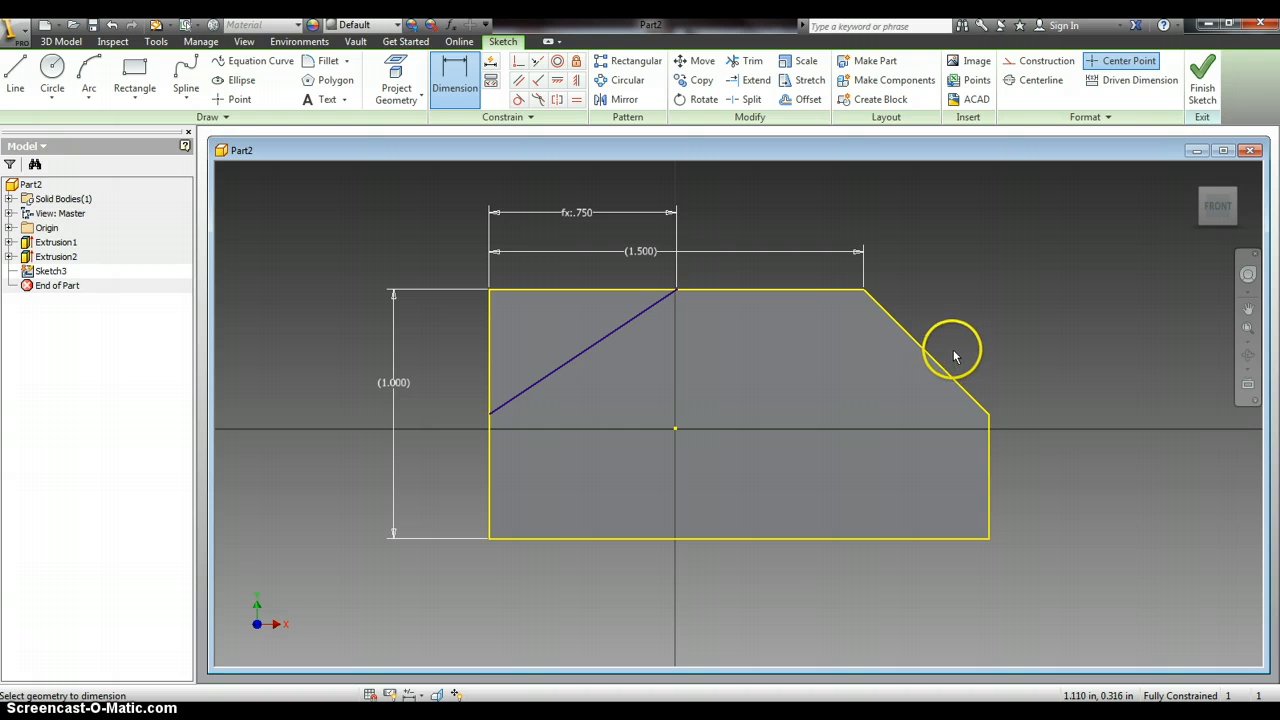
Finish the sketch and extrude the upper-left triangular profile as a 0.5 in Cut through the block.
click(1204, 86)
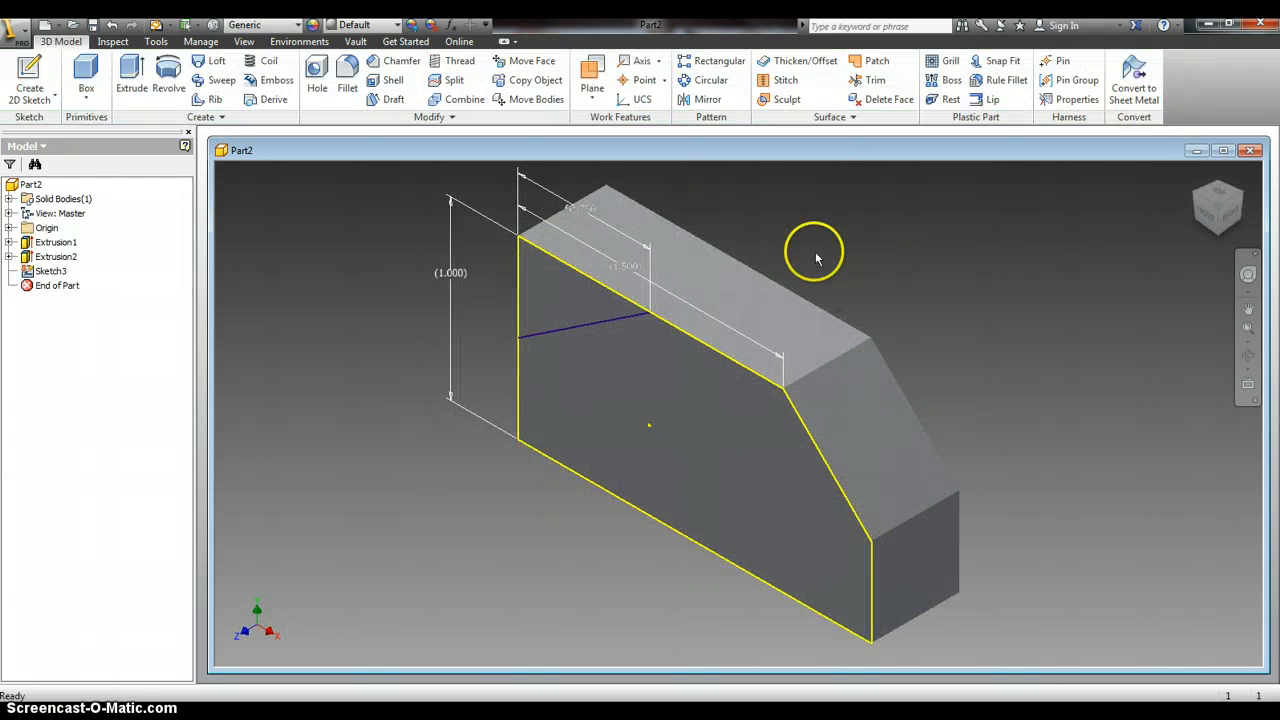
click(134, 76)
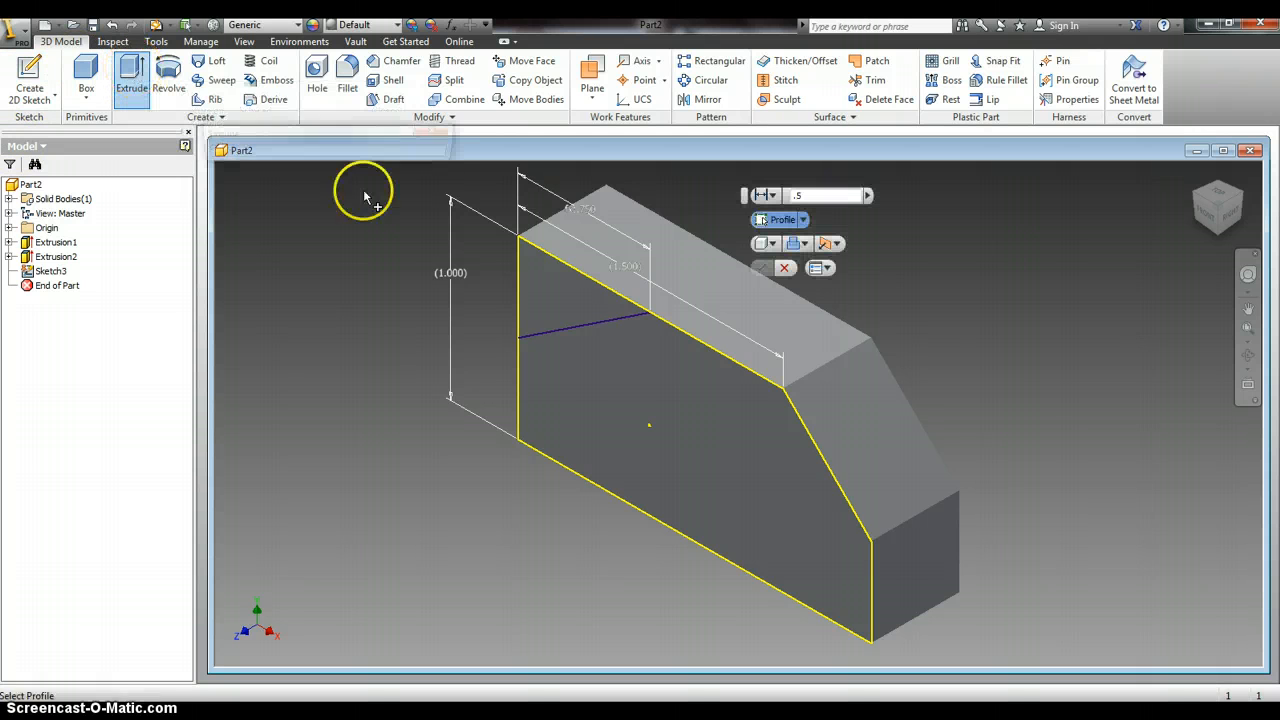
click(563, 305)
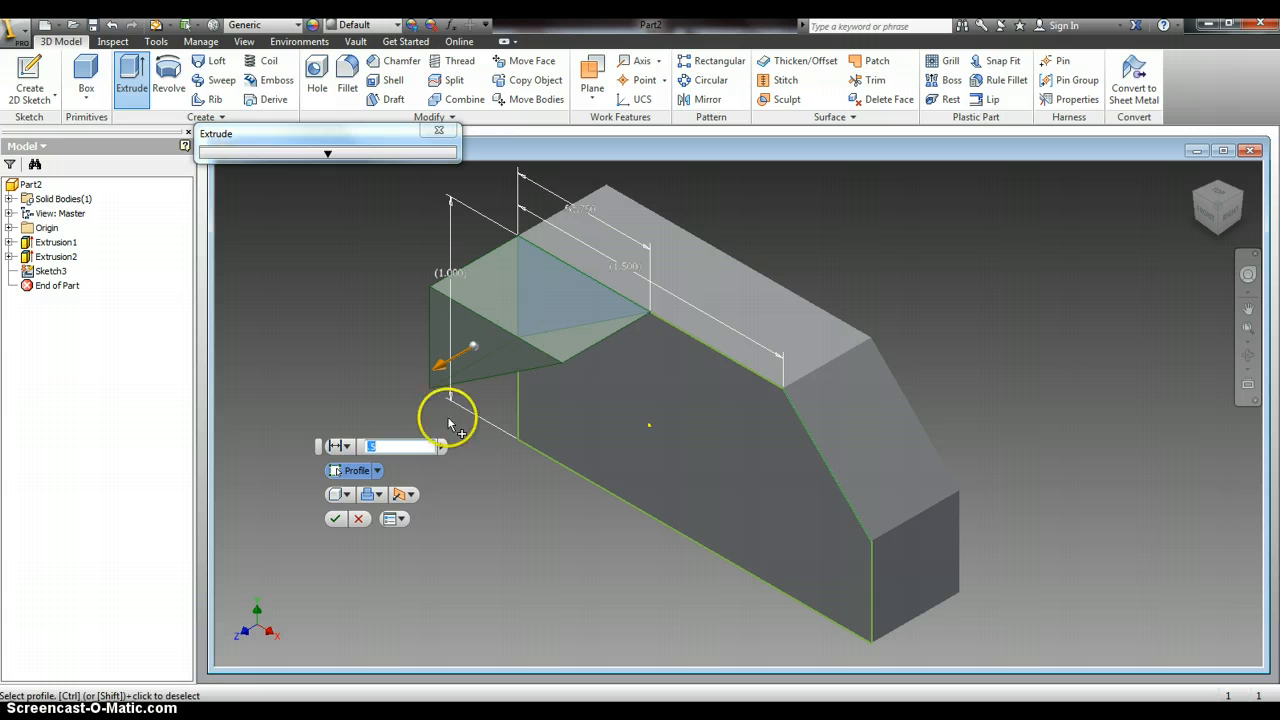
click(375, 496)
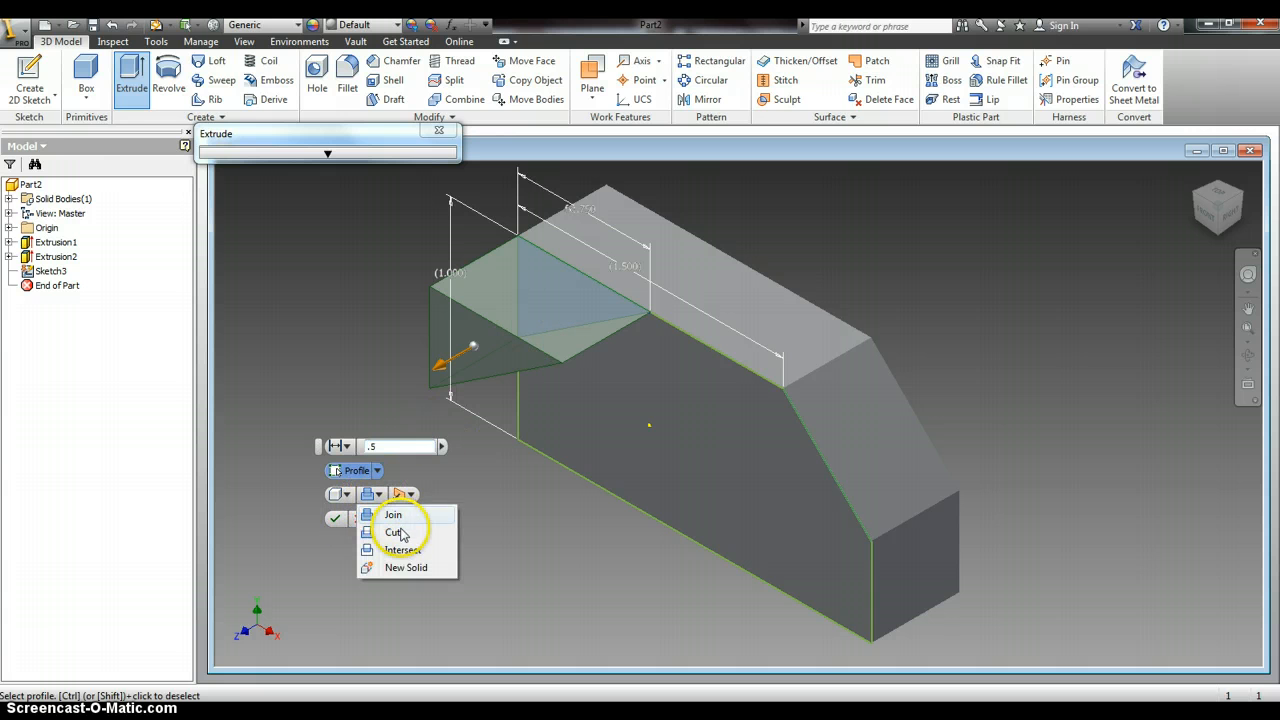
click(395, 531)
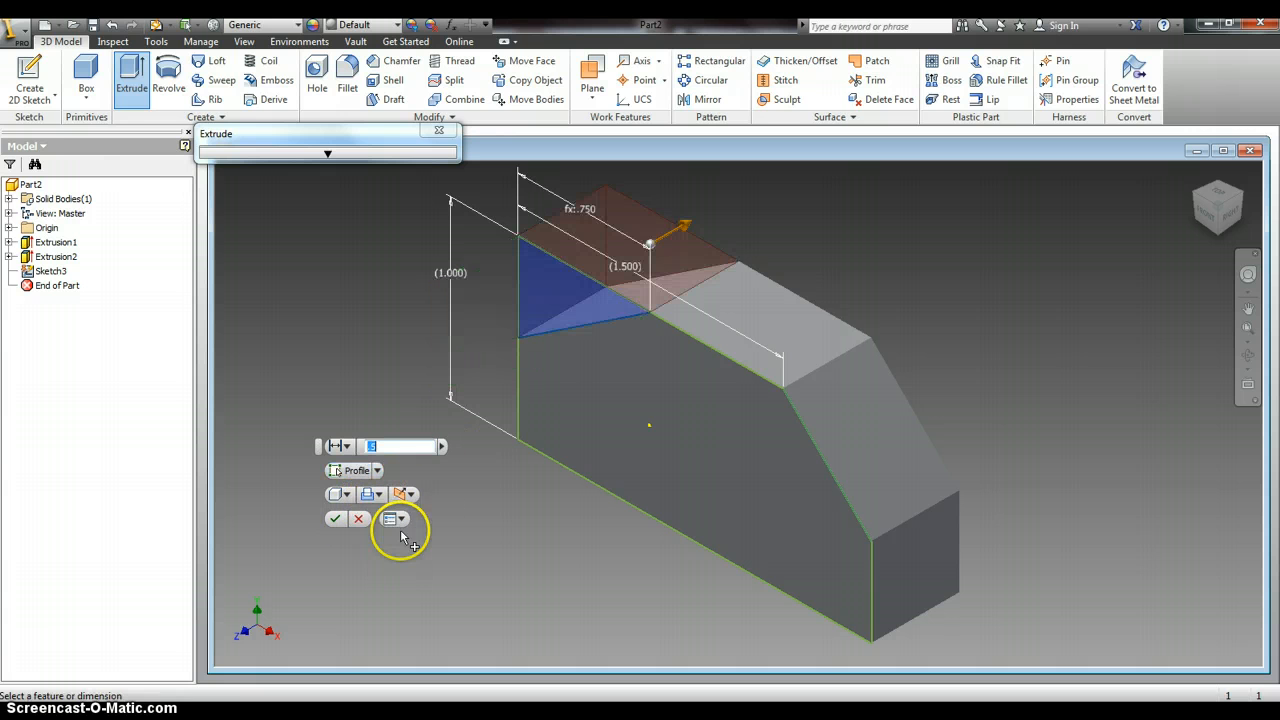
click(334, 518)
mouse_move(1178, 176)
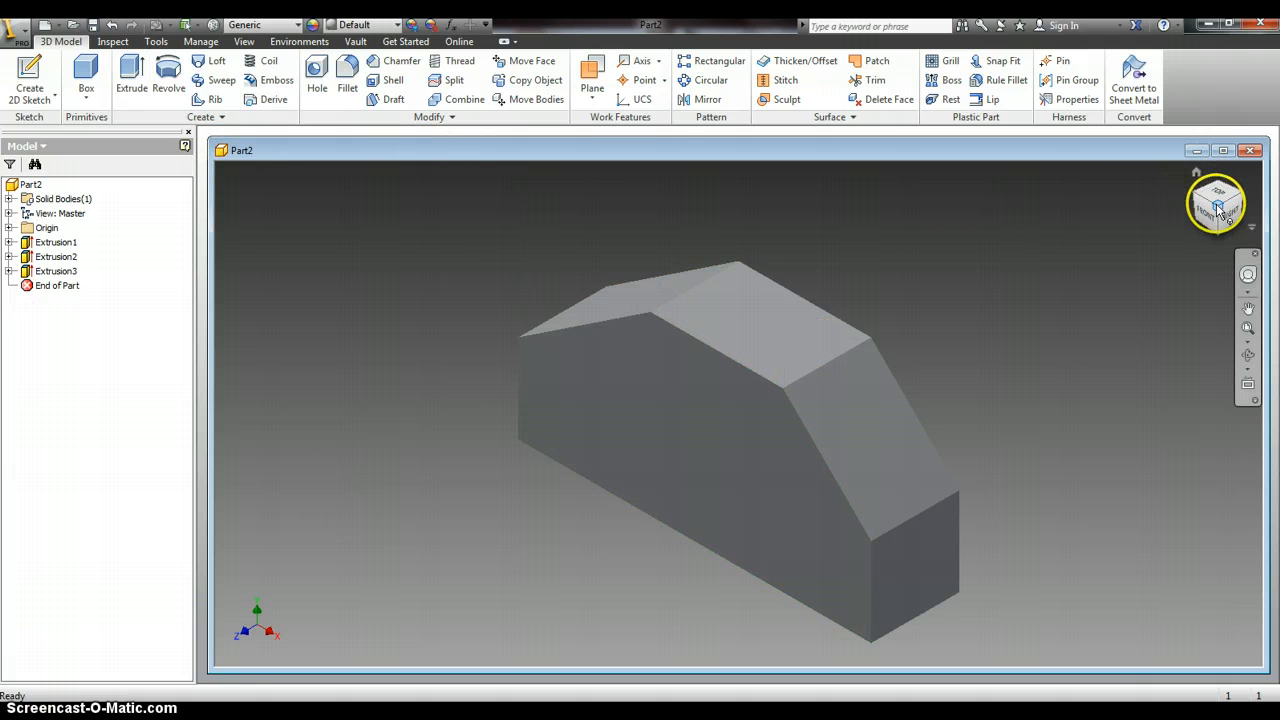
drag(1219, 207, 1215, 215)
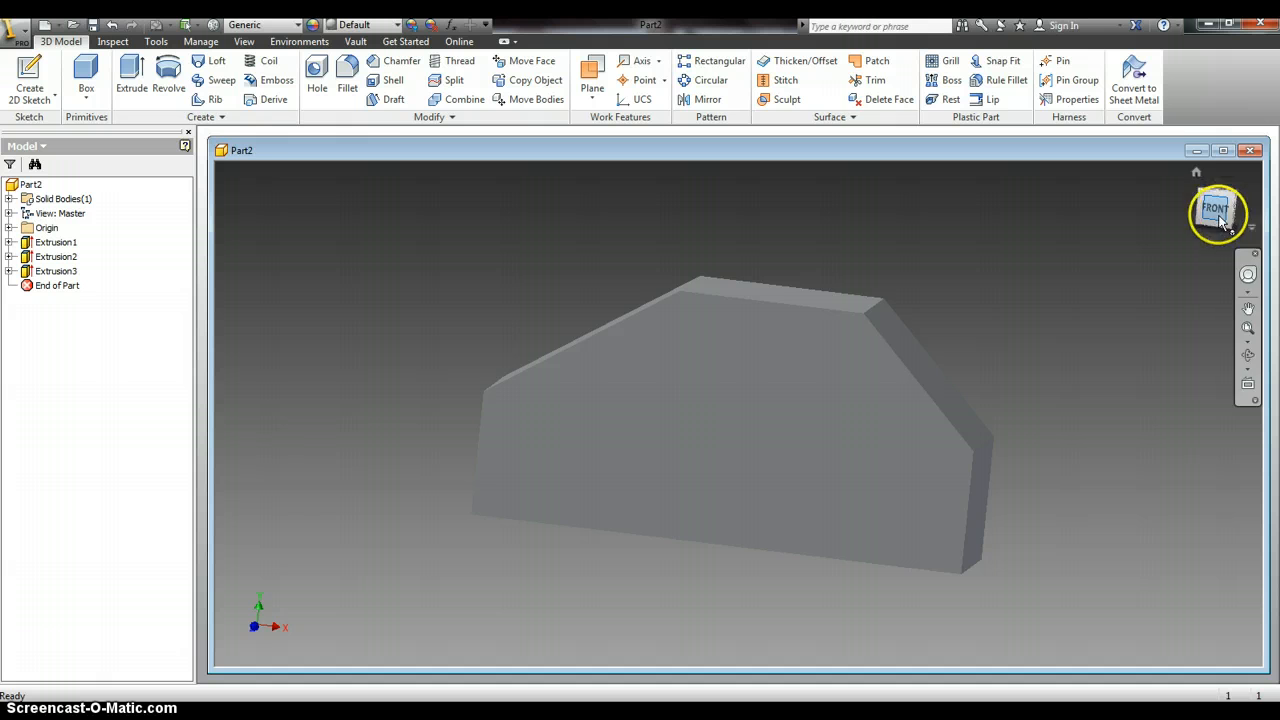
click(1197, 175)
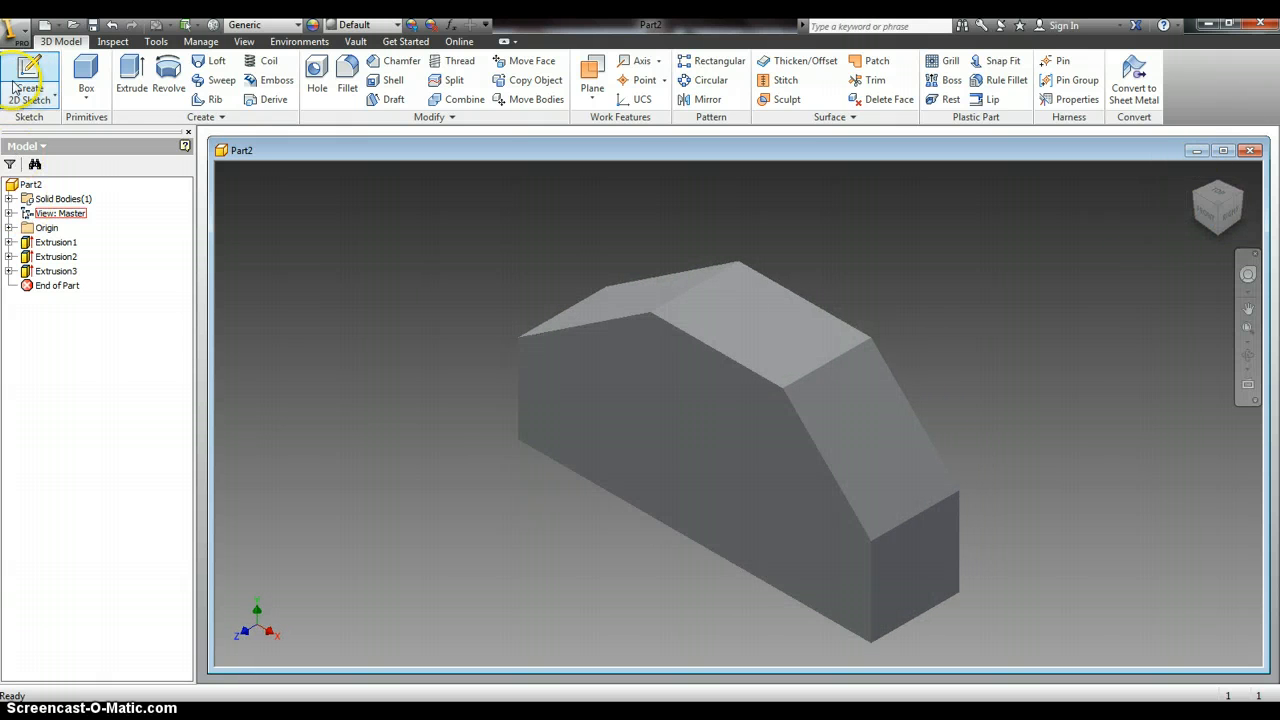
Bring up the Save As choices for the part.
click(20, 30)
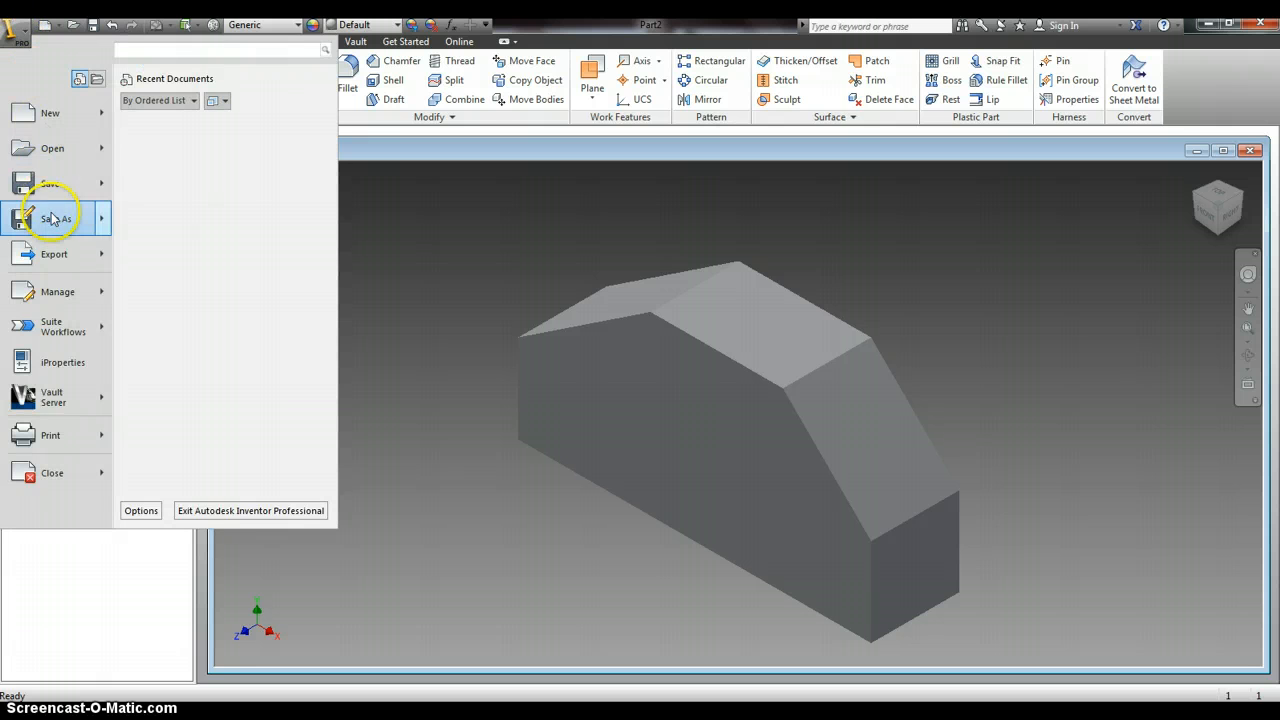
mouse_move(55, 222)
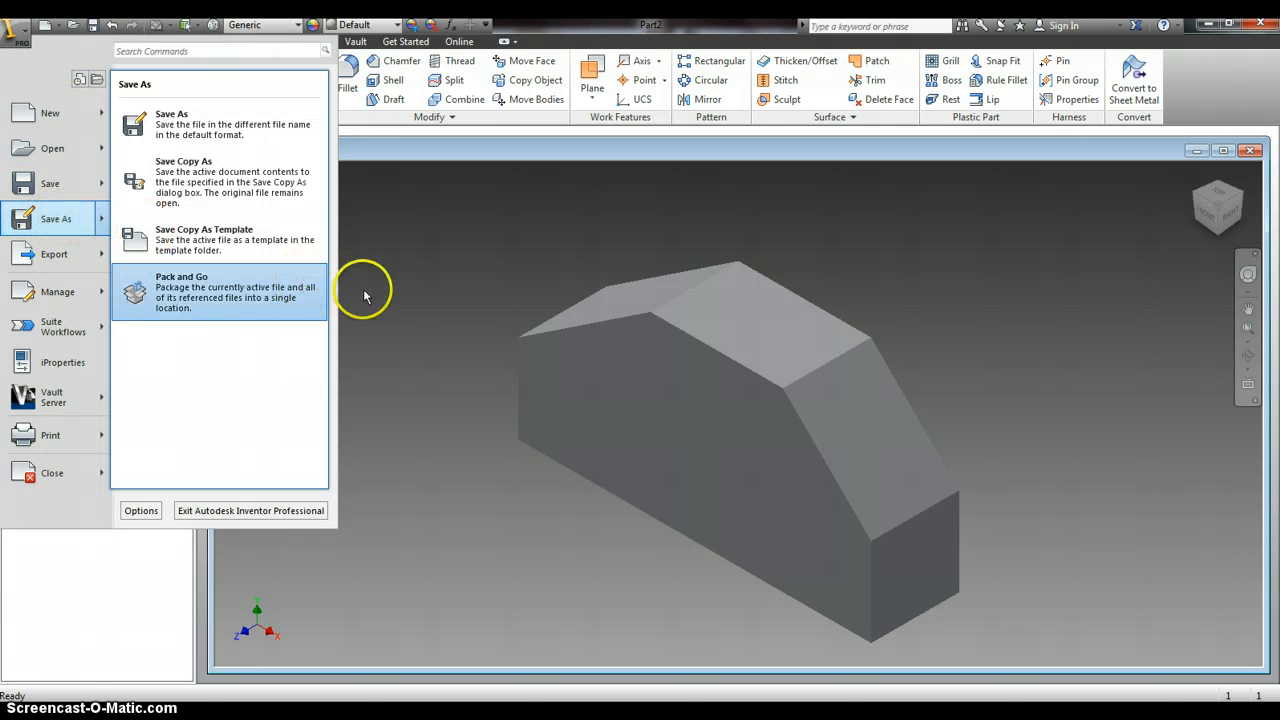